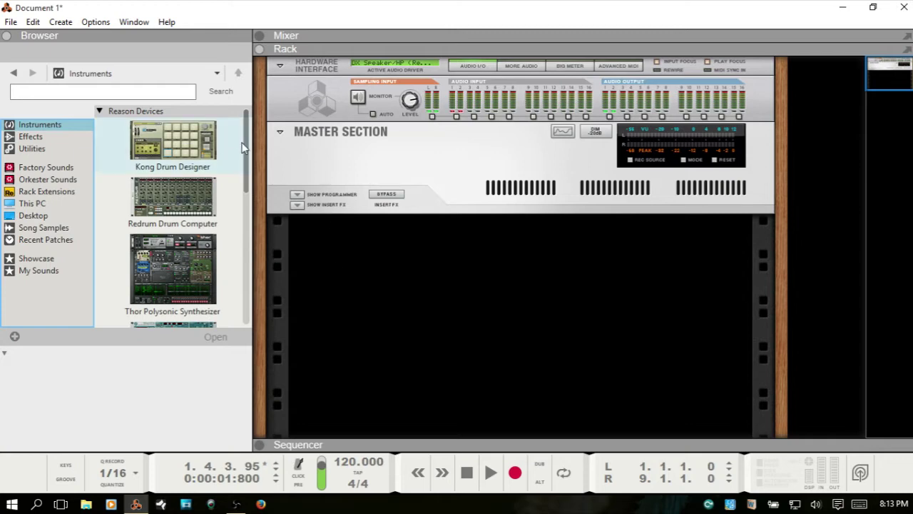
Drag the Dr. Octo Rex Loop Player from the Browser's Instruments list into the empty rack
{"action": "scroll", "coordinate": [162, 164], "scroll_direction": "down", "scroll_amount": 2}
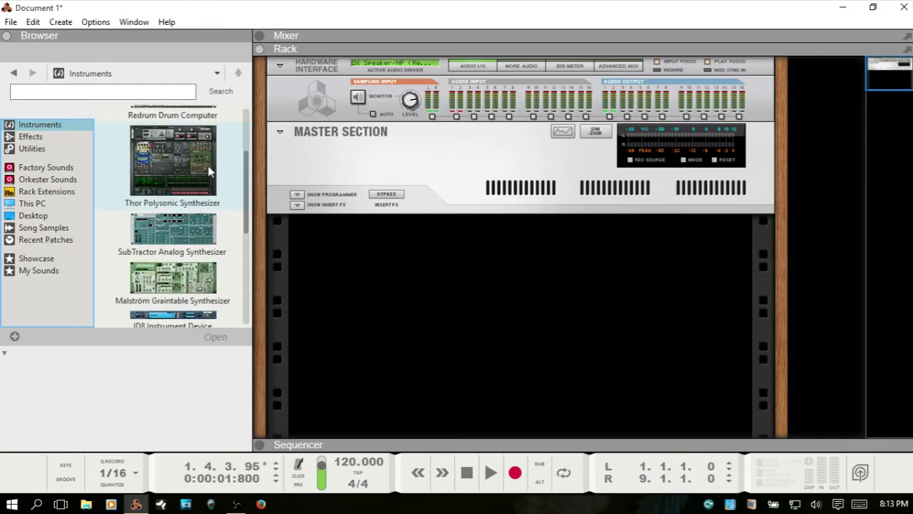
{"action": "scroll", "coordinate": [163, 164], "scroll_direction": "up", "scroll_amount": 2}
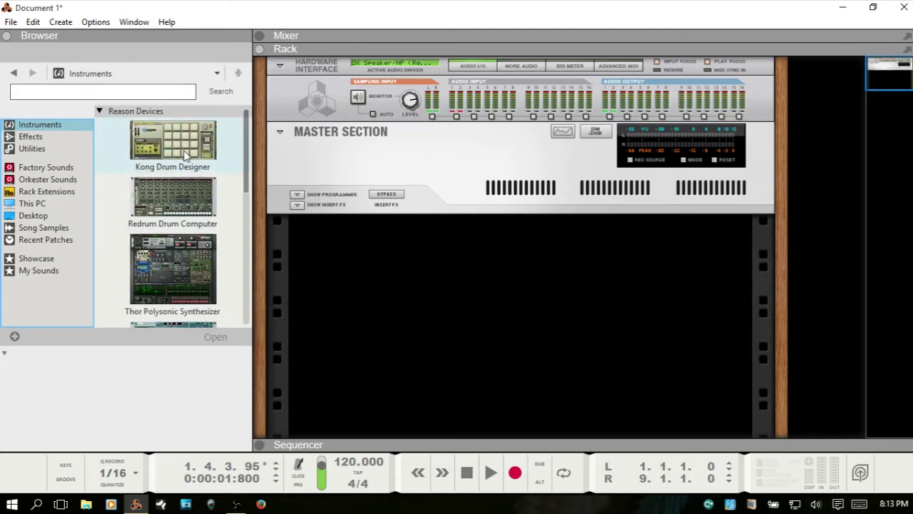
{"action": "scroll", "coordinate": [184, 152], "scroll_direction": "down", "scroll_amount": 2}
{"action": "scroll", "coordinate": [185, 152], "scroll_direction": "down", "scroll_amount": 2}
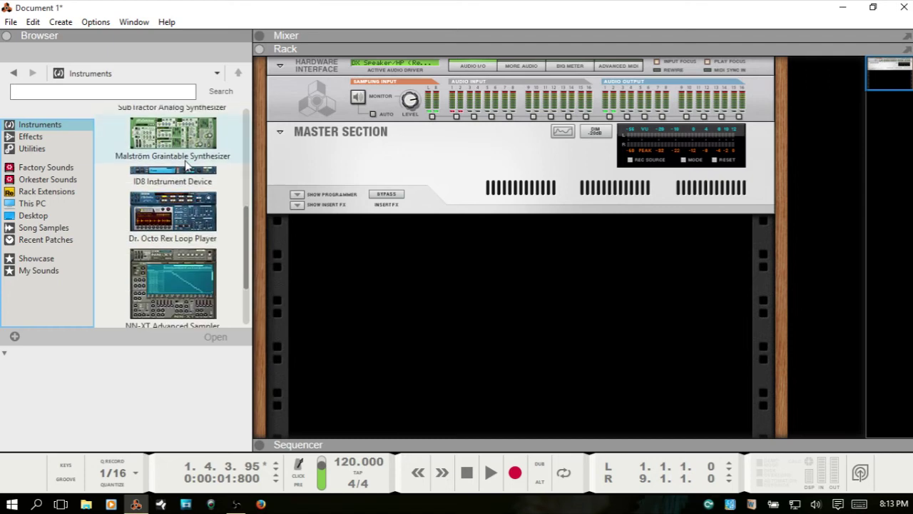
{"action": "left_click", "coordinate": [164, 218]}
{"action": "mouse_move", "coordinate": [164, 218]}
{"action": "left_mouse_down"}
{"action": "mouse_move", "coordinate": [235, 246]}
{"action": "mouse_move", "coordinate": [488, 286]}
{"action": "left_mouse_up"}
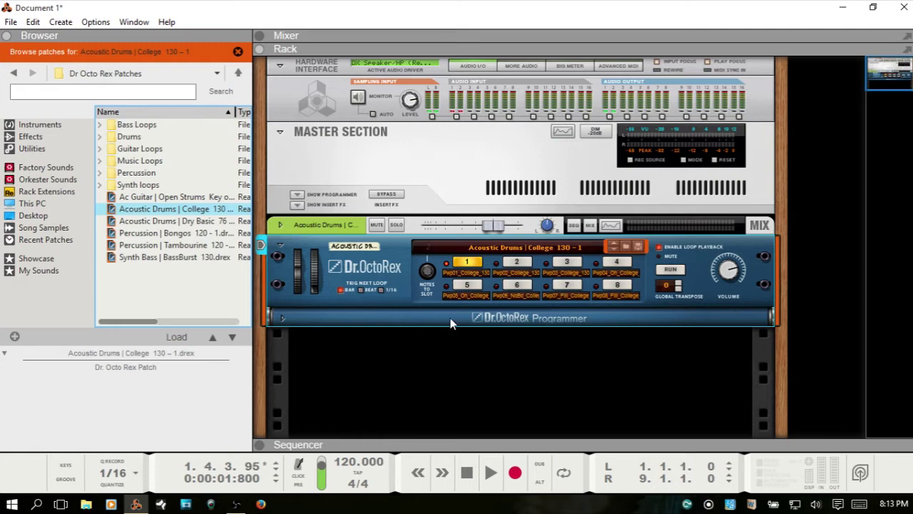
{"action": "key", "text": "Tab"}
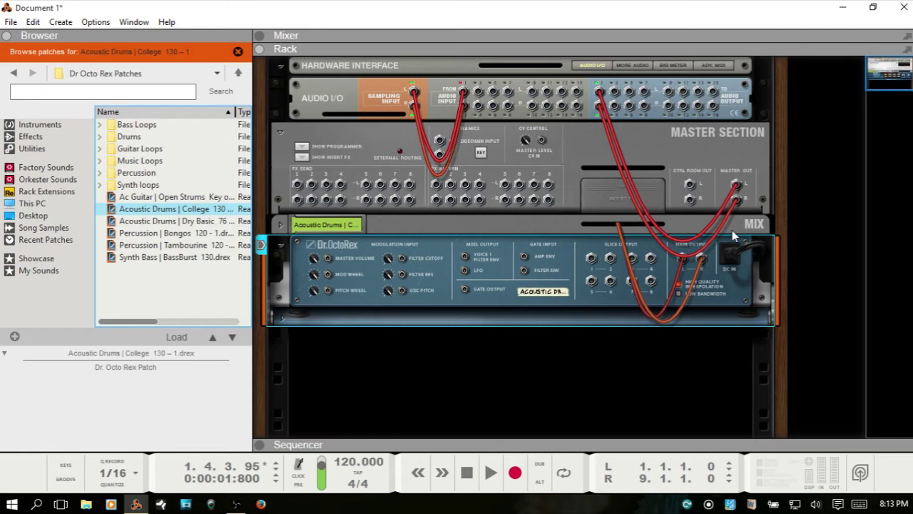
{"action": "key", "text": "Tab"}
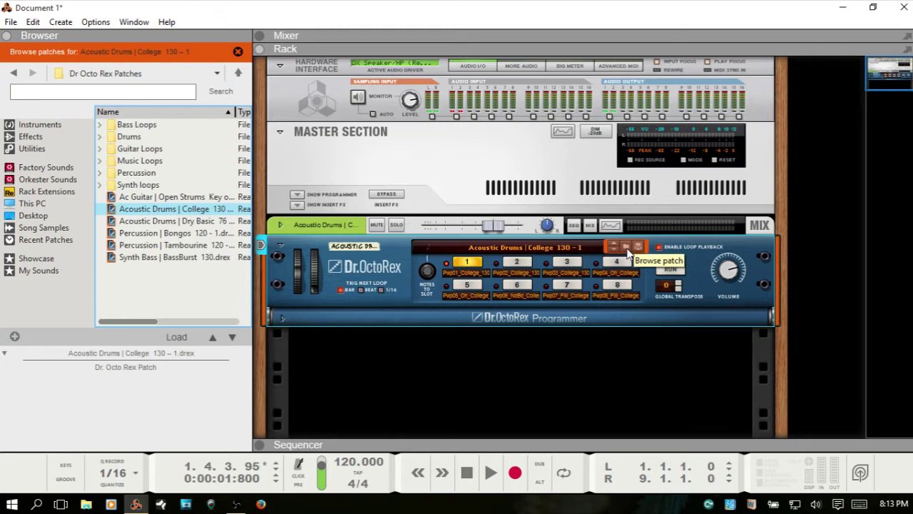
{"action": "left_click", "coordinate": [508, 250]}
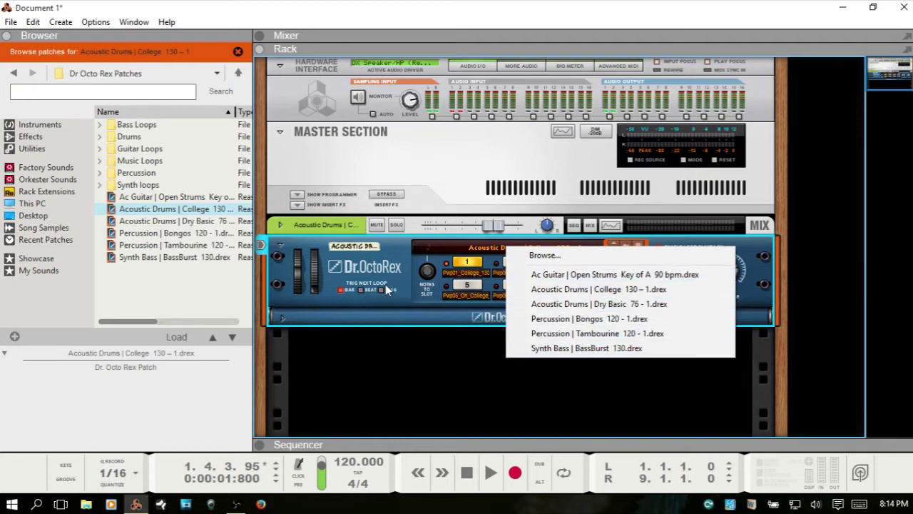
{"action": "left_click", "coordinate": [372, 304]}
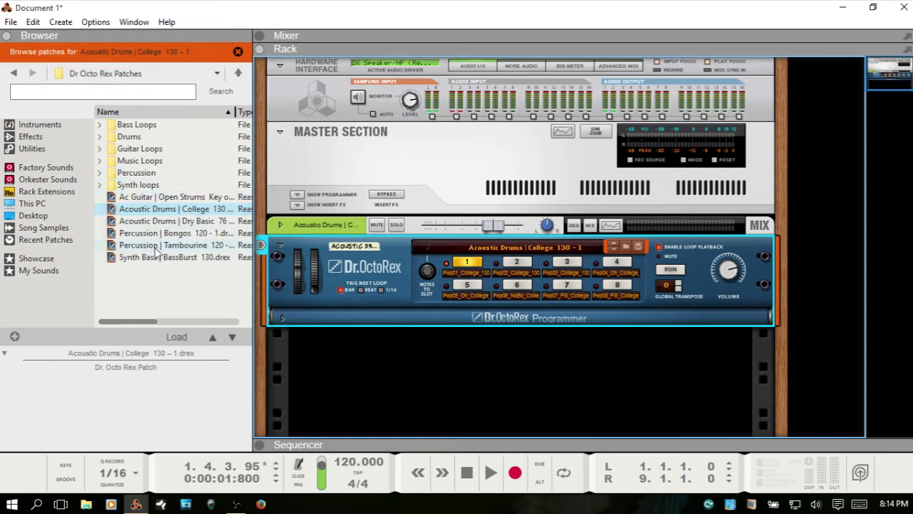
Select the Acoustic Drums | College 130 – 1 patch in the Browser
{"action": "left_click", "coordinate": [161, 211]}
Glance at the recent-patch list, then look through the Bass Loops and Drums folders
{"action": "left_click", "coordinate": [522, 248]}
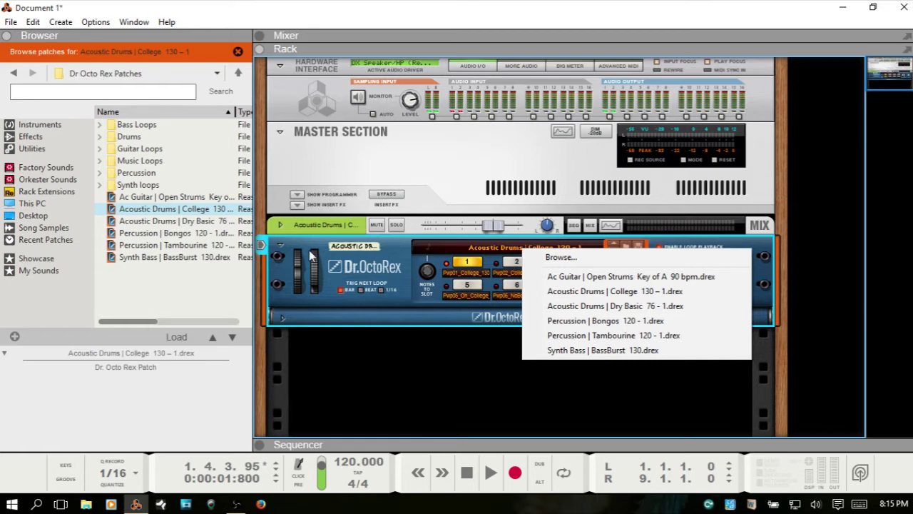
{"action": "left_click", "coordinate": [365, 267]}
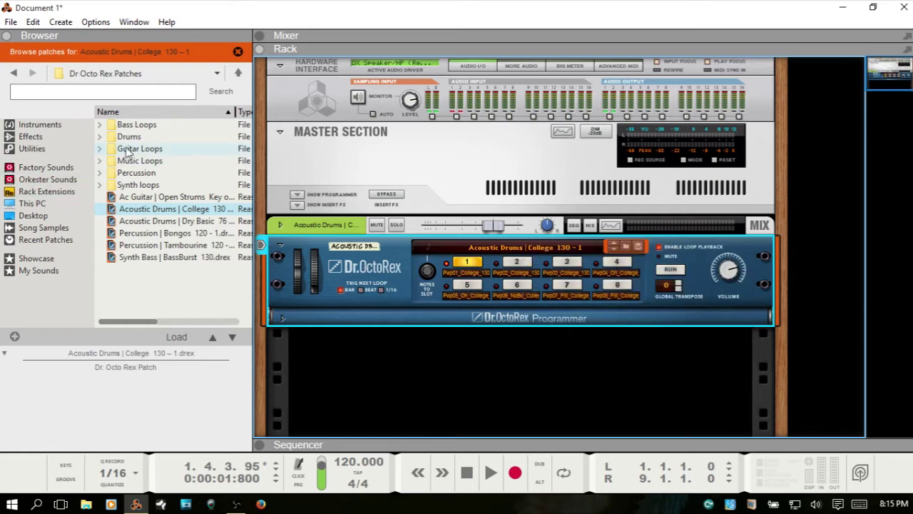
{"action": "double_click", "coordinate": [136, 125]}
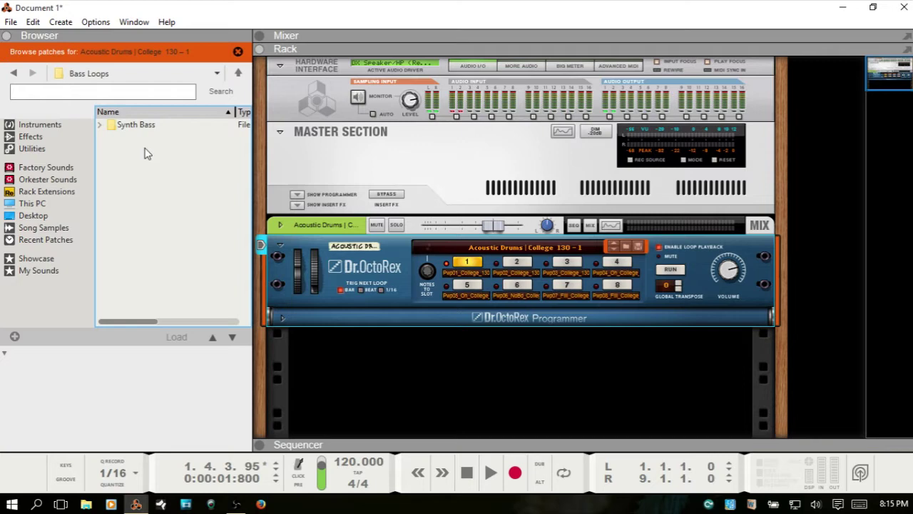
{"action": "double_click", "coordinate": [141, 124]}
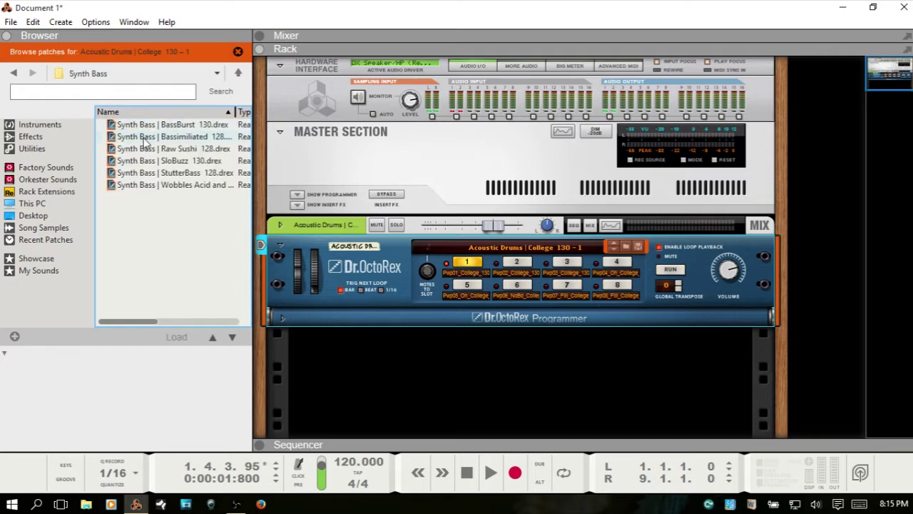
{"action": "left_click", "coordinate": [238, 73]}
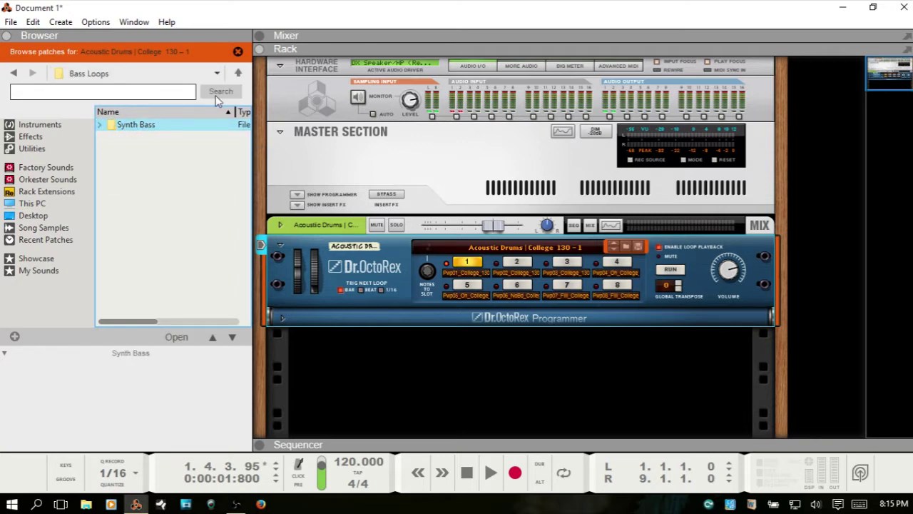
{"action": "left_click", "coordinate": [239, 73]}
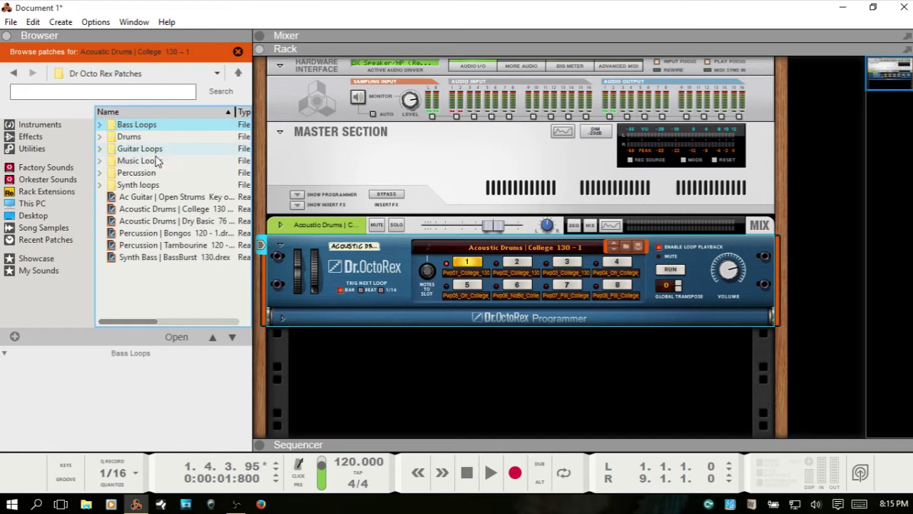
{"action": "double_click", "coordinate": [137, 137]}
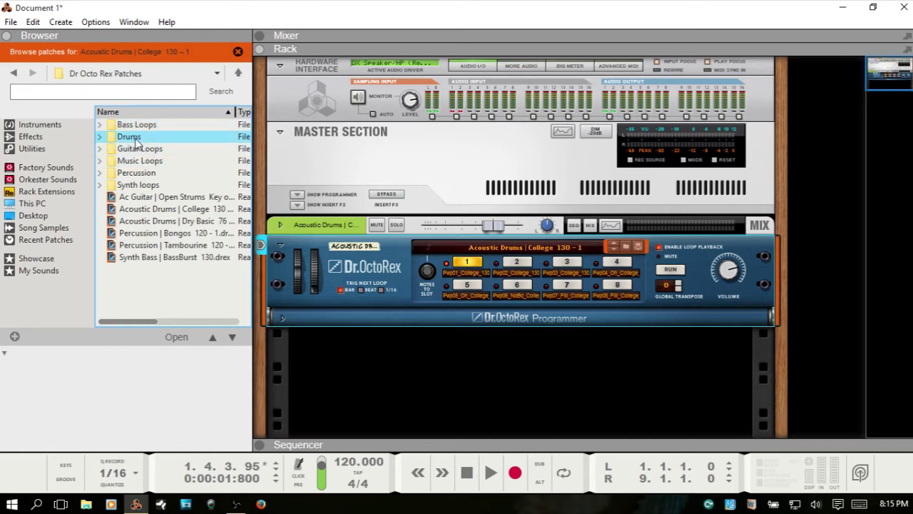
{"action": "left_click", "coordinate": [239, 74]}
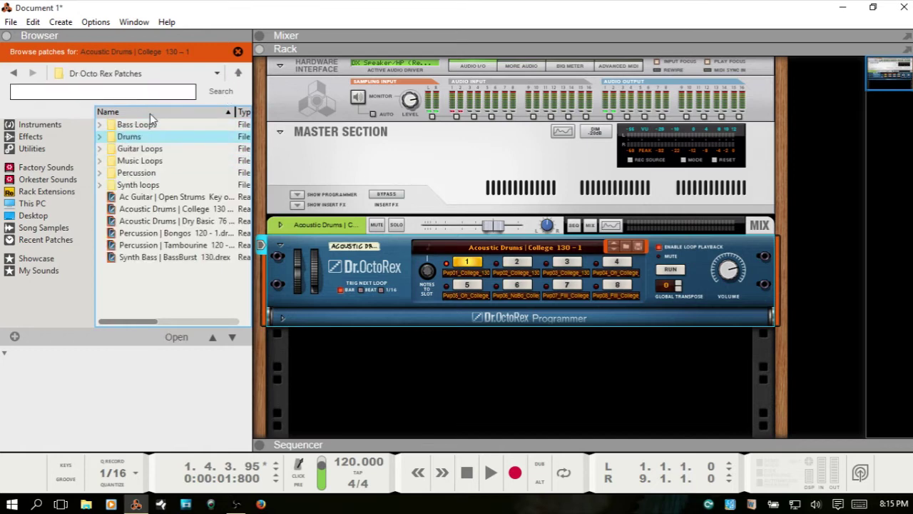
Open Guitar Loops > Acoustic Strumming Guitar > Manchester 105 bpm > Minor Scales
{"action": "left_click", "coordinate": [138, 150]}
{"action": "double_click", "coordinate": [140, 150]}
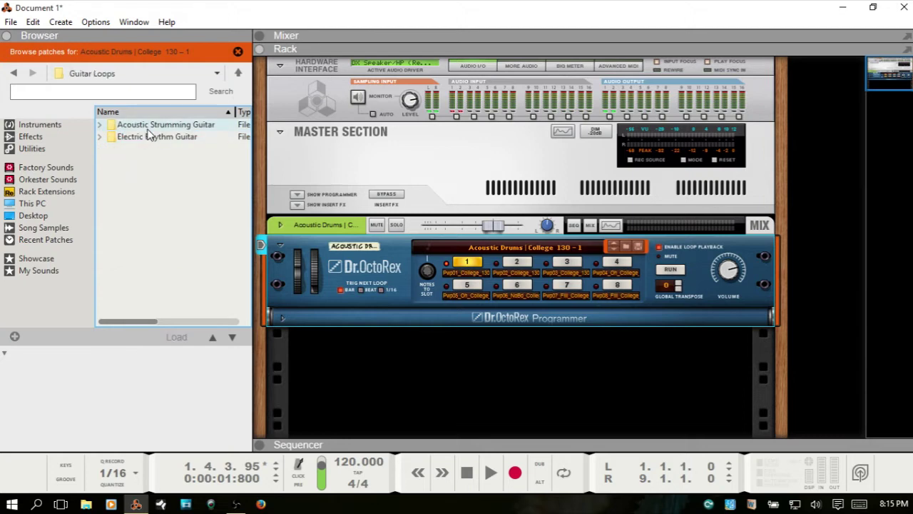
{"action": "double_click", "coordinate": [169, 125]}
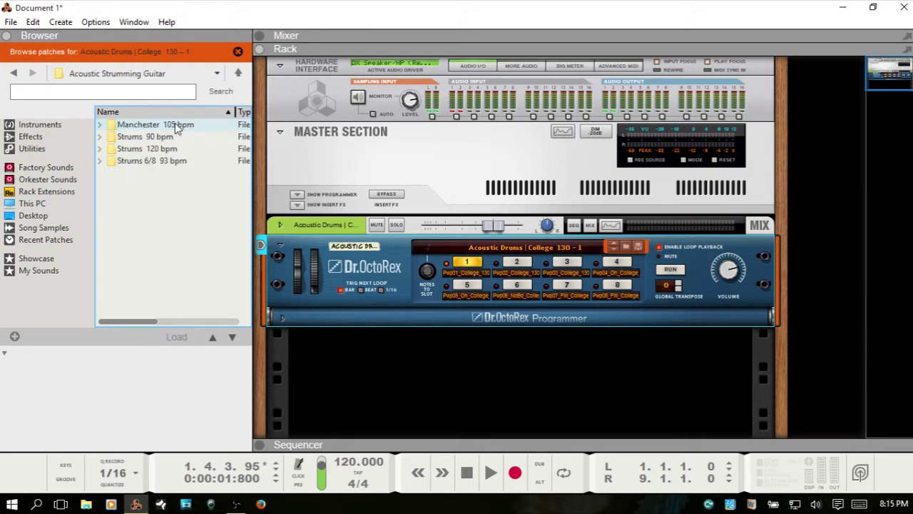
{"action": "double_click", "coordinate": [149, 124]}
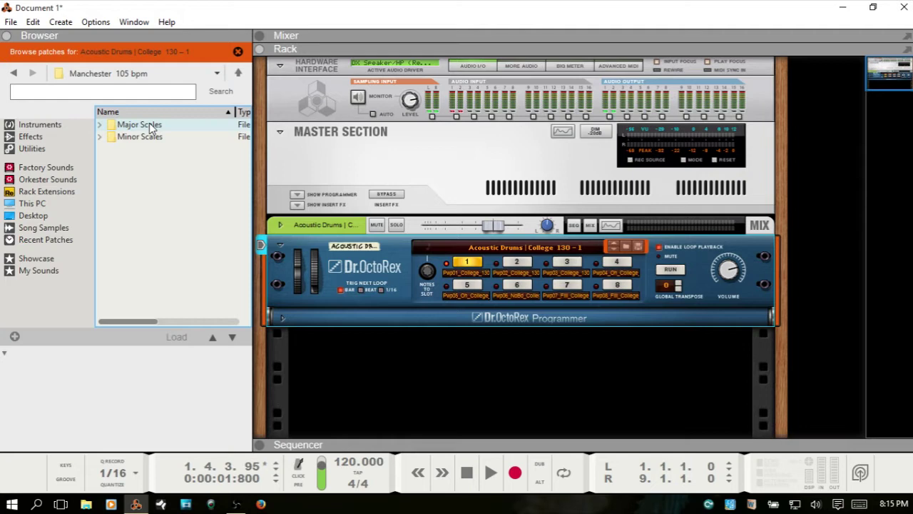
{"action": "double_click", "coordinate": [140, 125]}
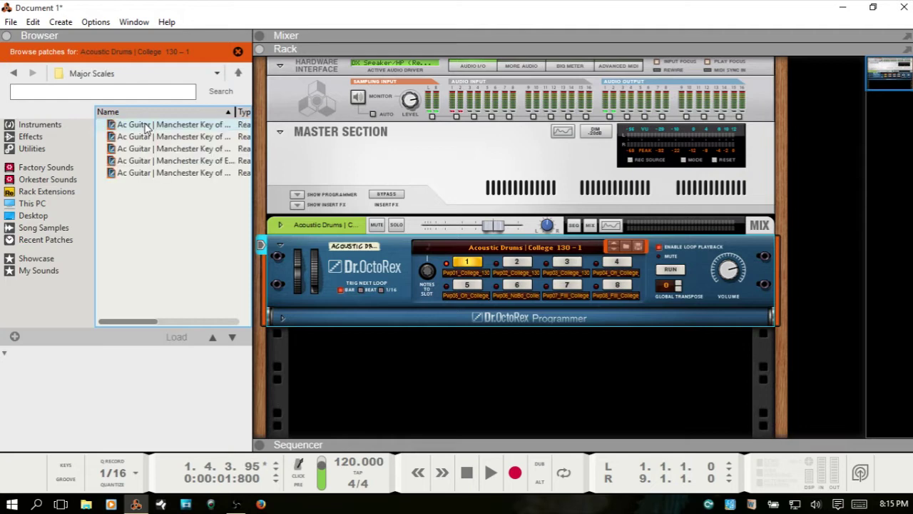
{"action": "left_click", "coordinate": [239, 75]}
{"action": "double_click", "coordinate": [133, 137]}
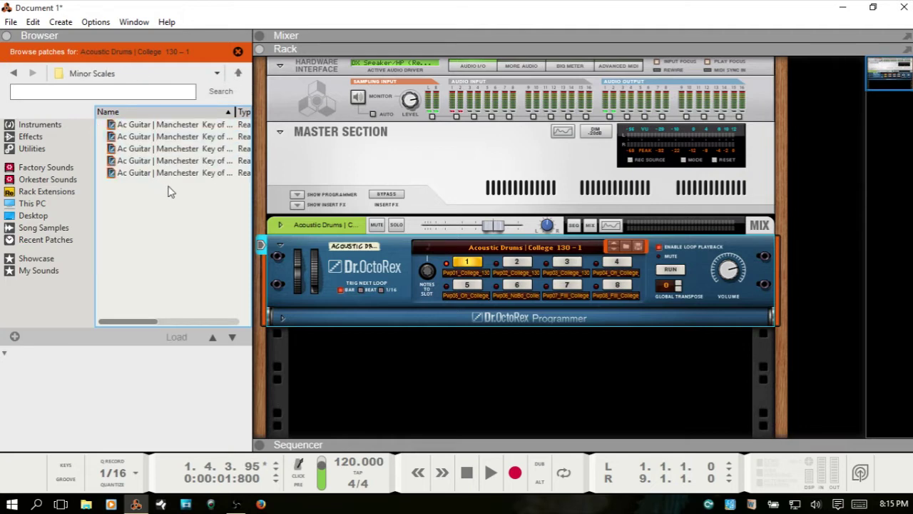
Widen the Browser panel and its Name column to show full patch names
{"action": "left_click", "coordinate": [249, 173]}
{"action": "left_click_drag", "start_coordinate": [252, 172], "coordinate": [354, 169]}
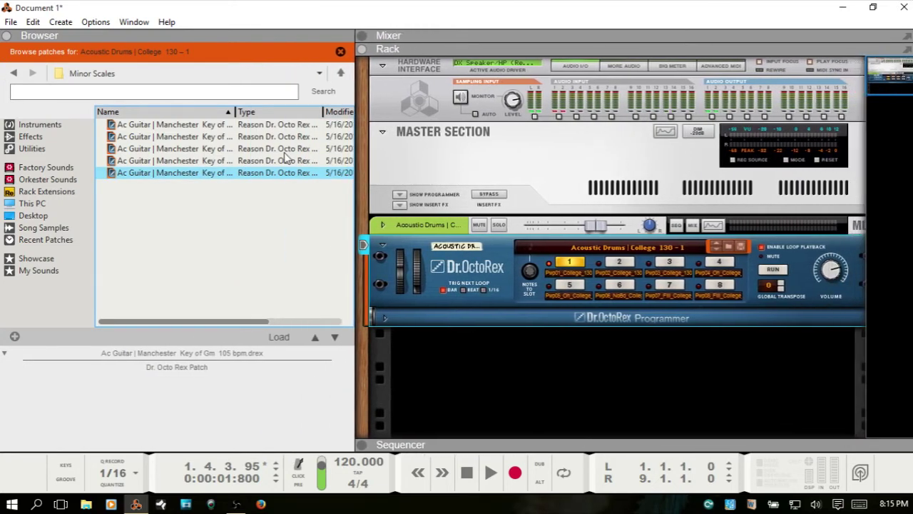
{"action": "left_click_drag", "start_coordinate": [236, 112], "coordinate": [310, 114]}
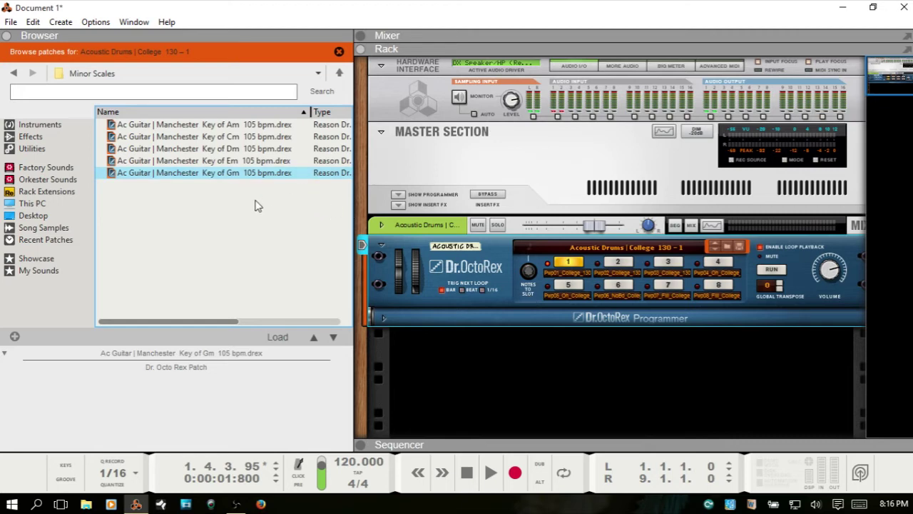
Load Ac Guitar | Manchester Key of Am 105 bpm into the Dr. OctoRex
{"action": "left_click", "coordinate": [151, 126]}
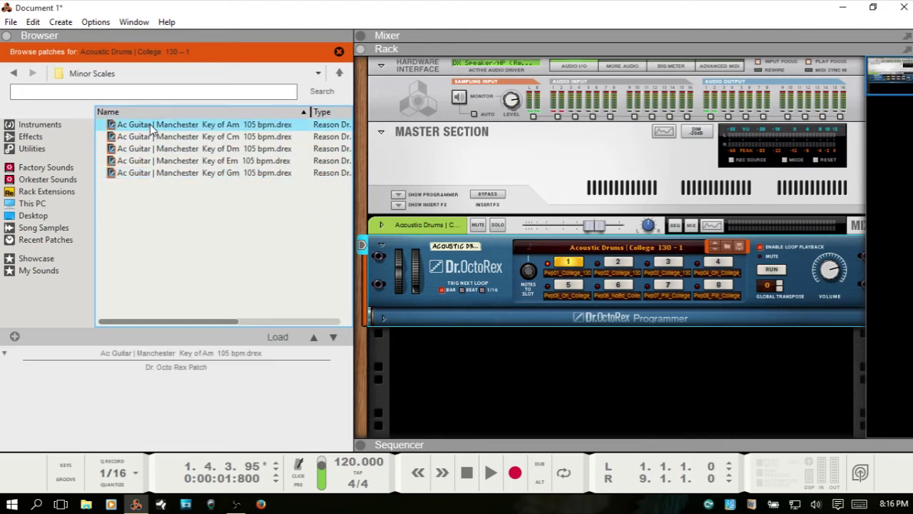
{"action": "left_click_drag", "start_coordinate": [151, 126], "coordinate": [607, 280]}
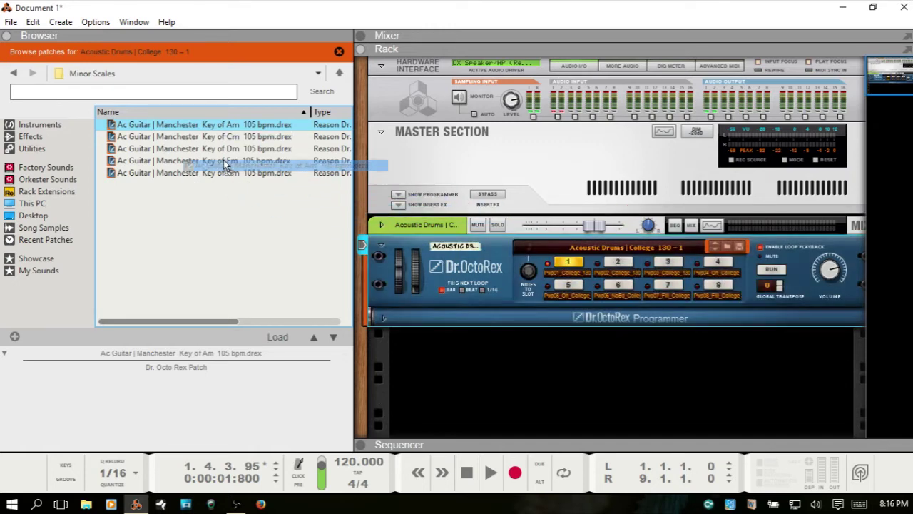
{"action": "left_click", "coordinate": [180, 135]}
{"action": "left_click", "coordinate": [180, 126]}
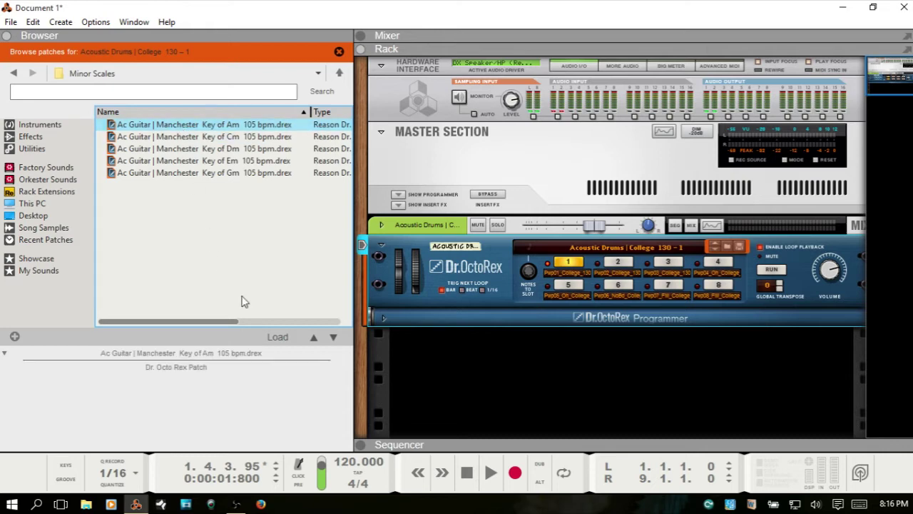
{"action": "left_click", "coordinate": [284, 342]}
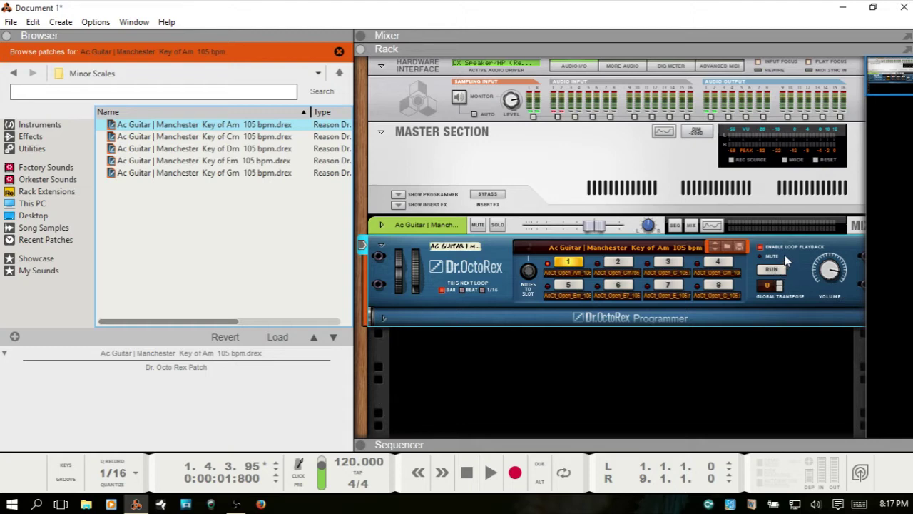
Try slots 2 through 5, return to slot 1, then start the loop and lower its volume from 78 to 62
{"action": "left_click", "coordinate": [618, 264]}
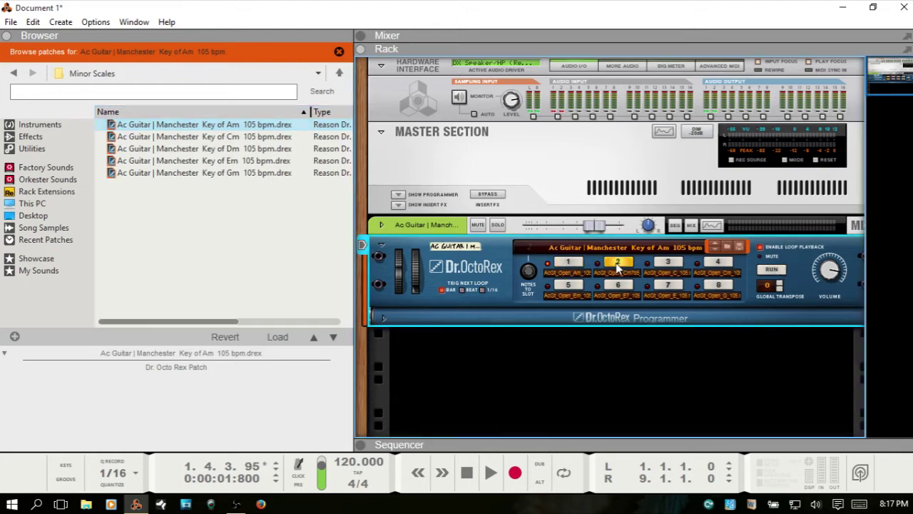
{"action": "left_click", "coordinate": [669, 264]}
{"action": "left_click", "coordinate": [716, 264]}
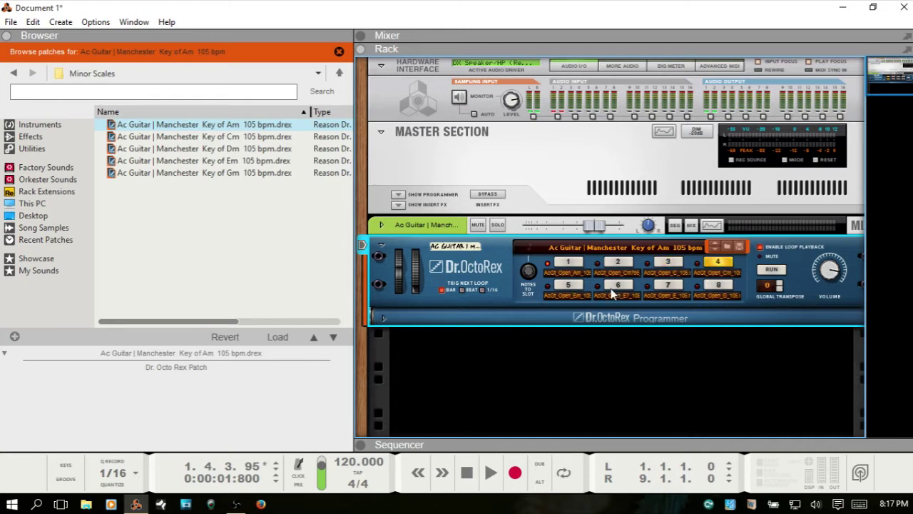
{"action": "left_click", "coordinate": [569, 286]}
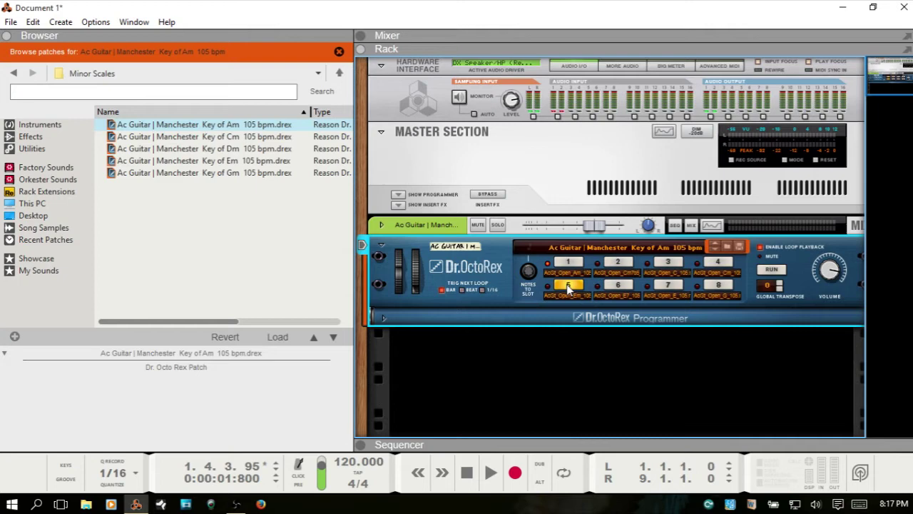
{"action": "left_click", "coordinate": [569, 263]}
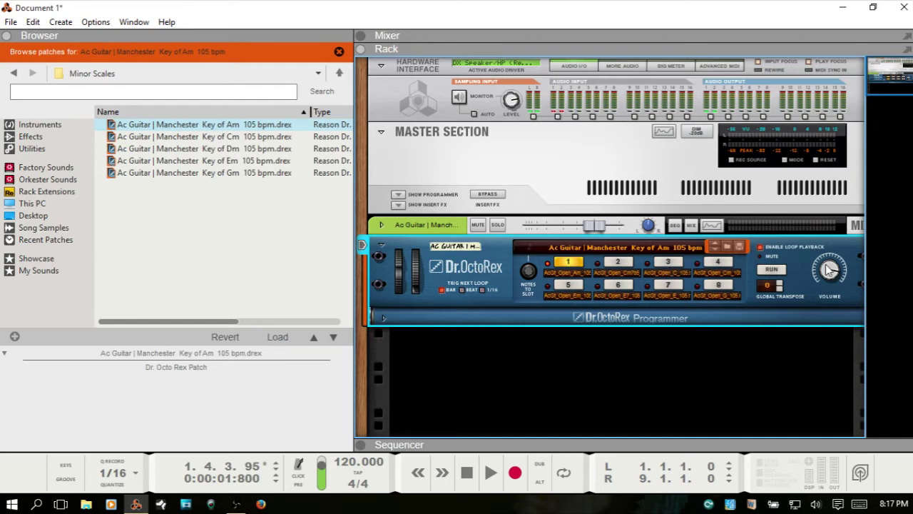
{"action": "left_click", "coordinate": [780, 272]}
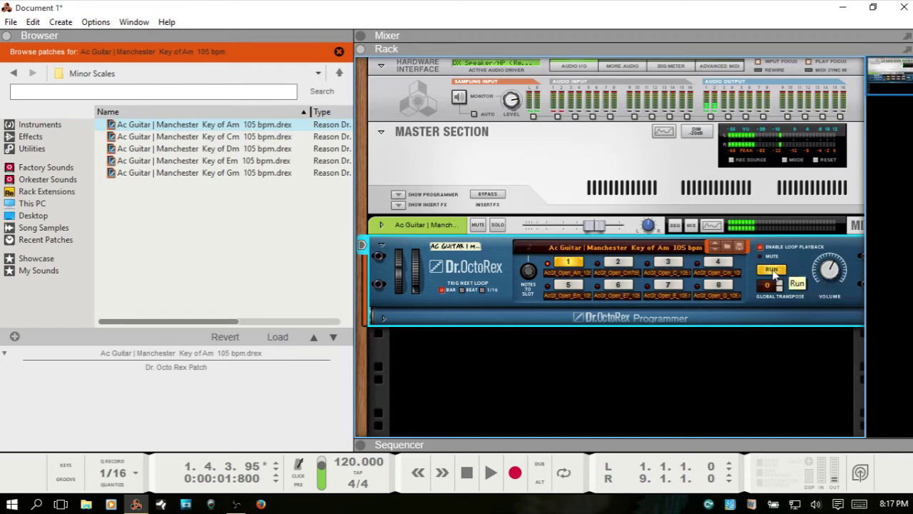
{"action": "left_click_drag", "start_coordinate": [835, 279], "coordinate": [834, 283]}
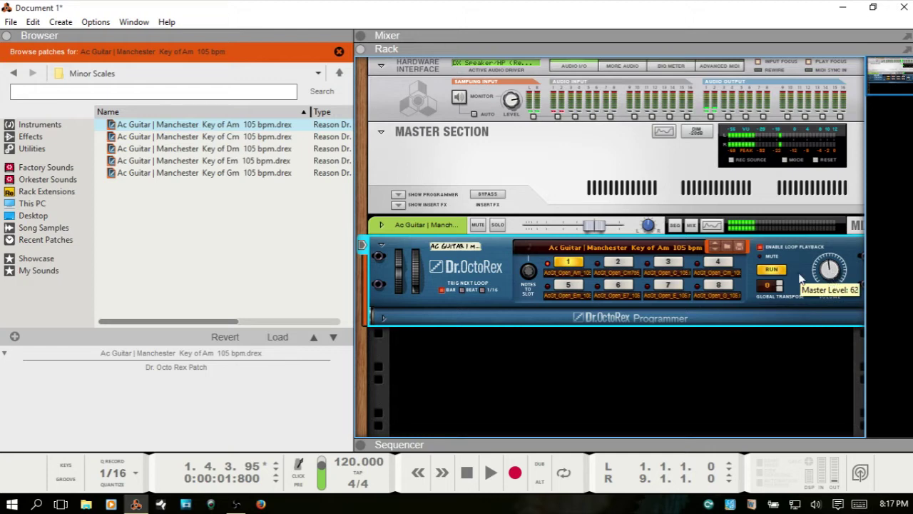
Switch the playing loop through slots 2, 7, 8, 6 and 5, back to 1, then stop it
{"action": "left_click", "coordinate": [618, 262]}
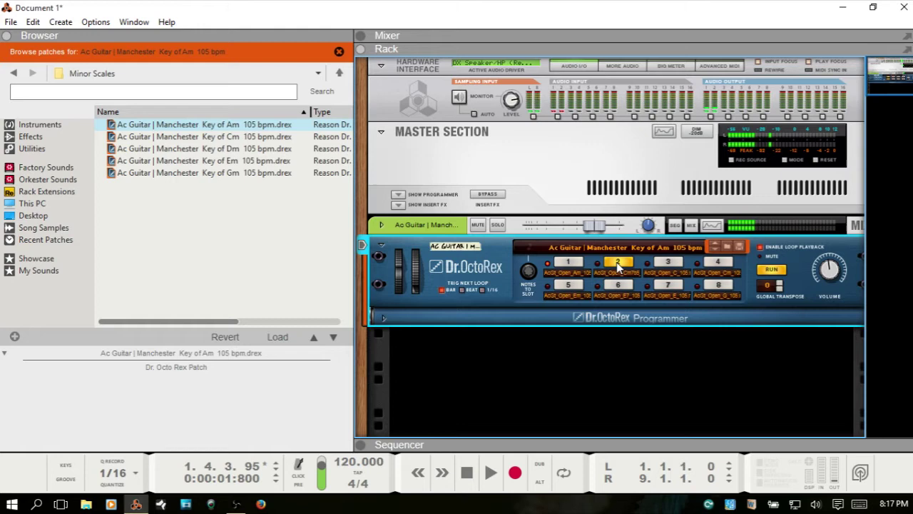
{"action": "left_click", "coordinate": [672, 286]}
{"action": "left_click", "coordinate": [720, 285]}
{"action": "left_click", "coordinate": [618, 285]}
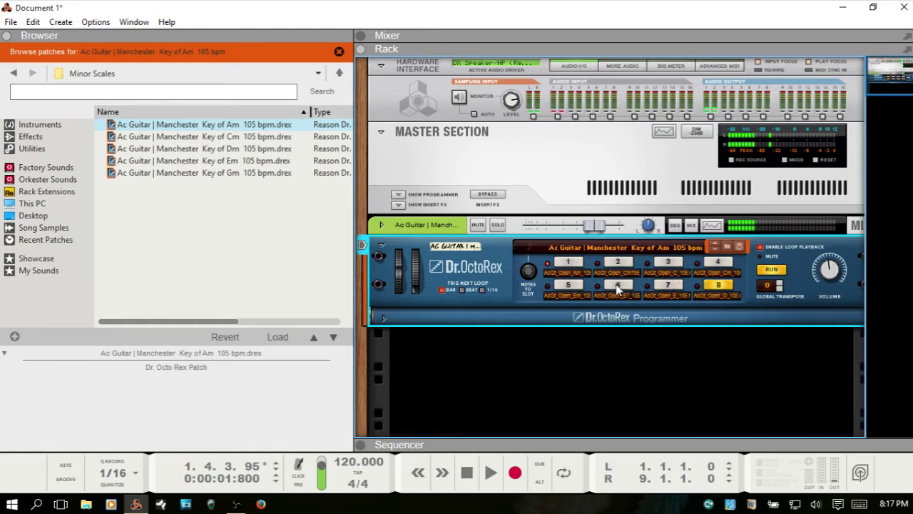
{"action": "left_click", "coordinate": [570, 286]}
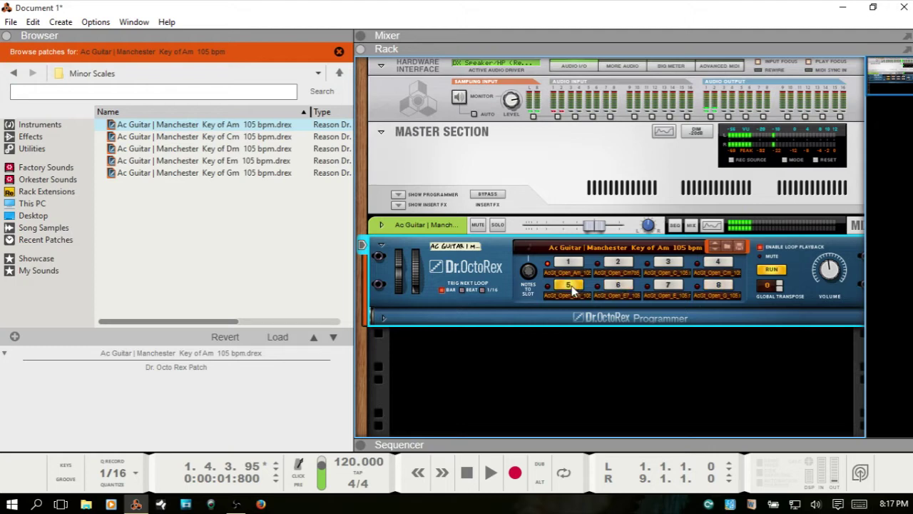
{"action": "left_click", "coordinate": [569, 264]}
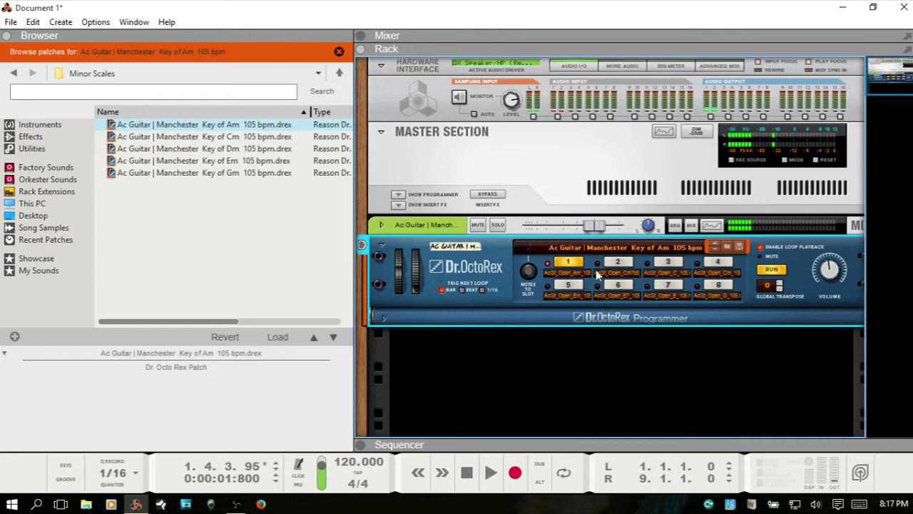
{"action": "left_click", "coordinate": [772, 270]}
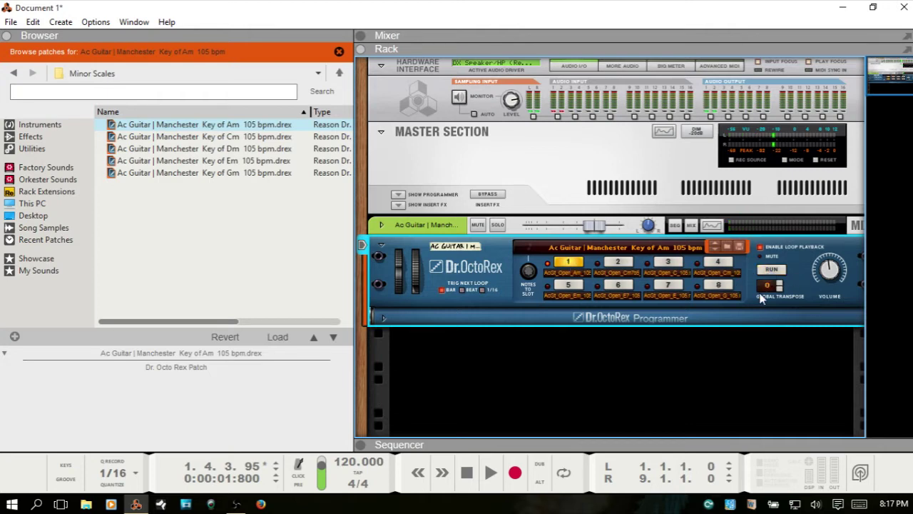
Play and stop the song twice, then turn on Enable Loop Playback and play again
{"action": "key", "text": "space"}
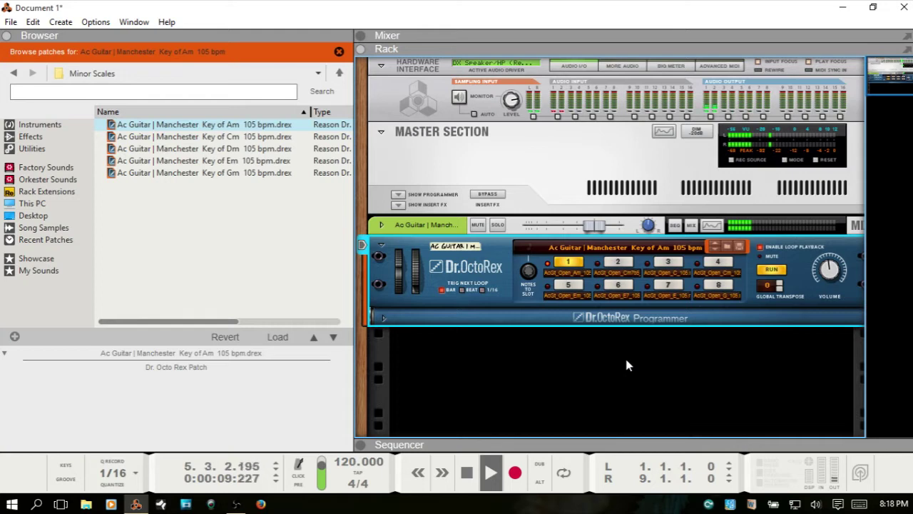
{"action": "key", "text": "space"}
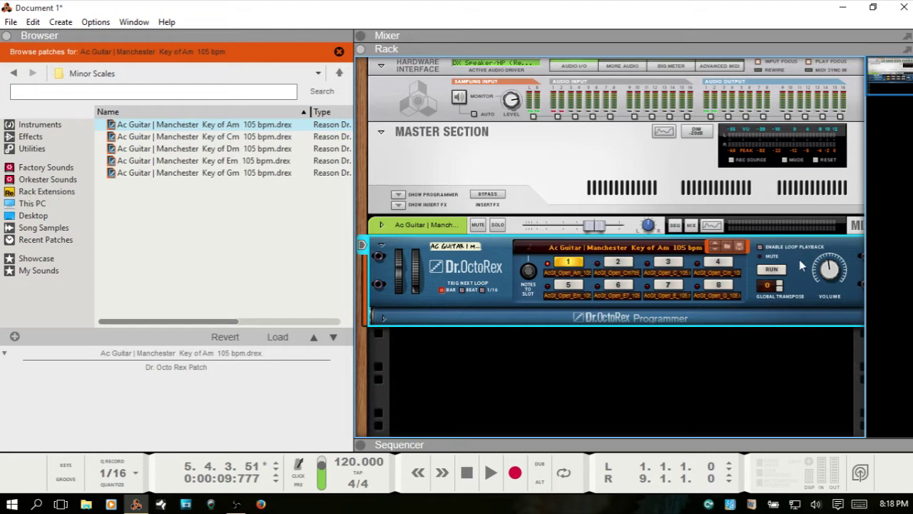
{"action": "key", "text": "space"}
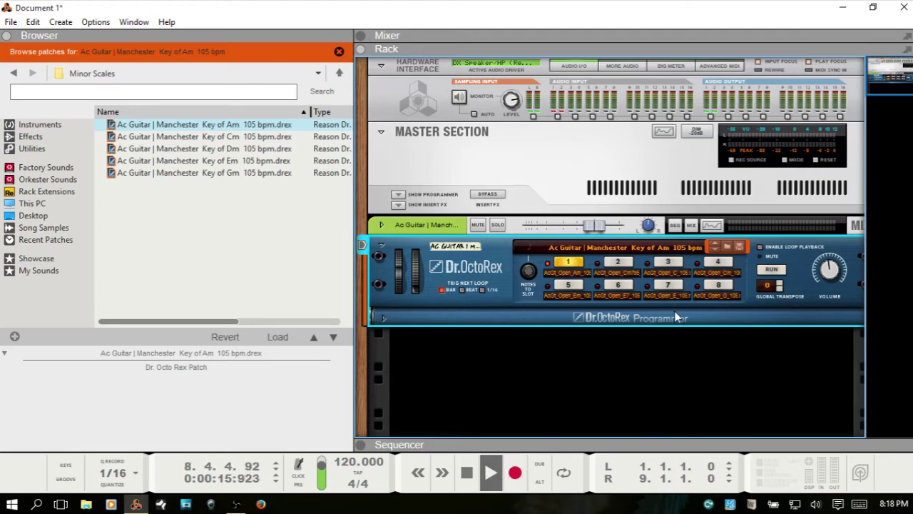
{"action": "key", "text": "space"}
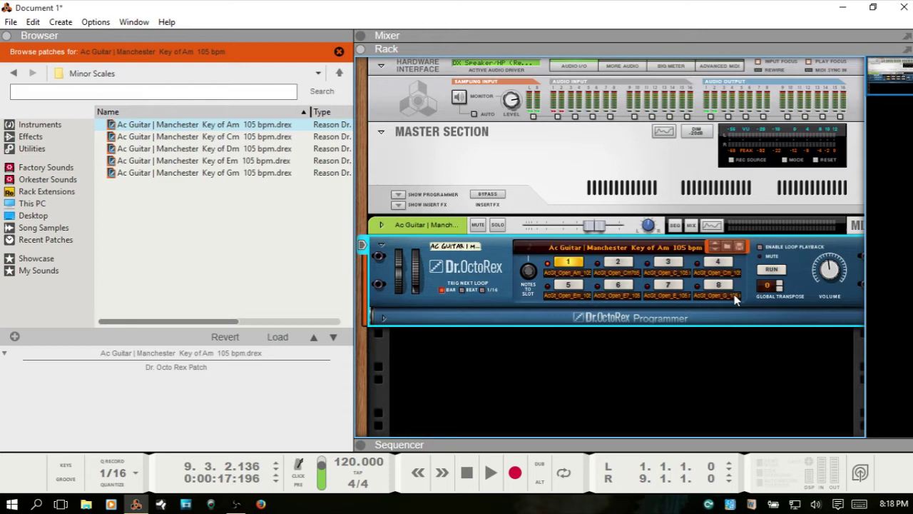
{"action": "left_click", "coordinate": [761, 247]}
{"action": "key", "text": "space"}
{"action": "key", "text": "space"}
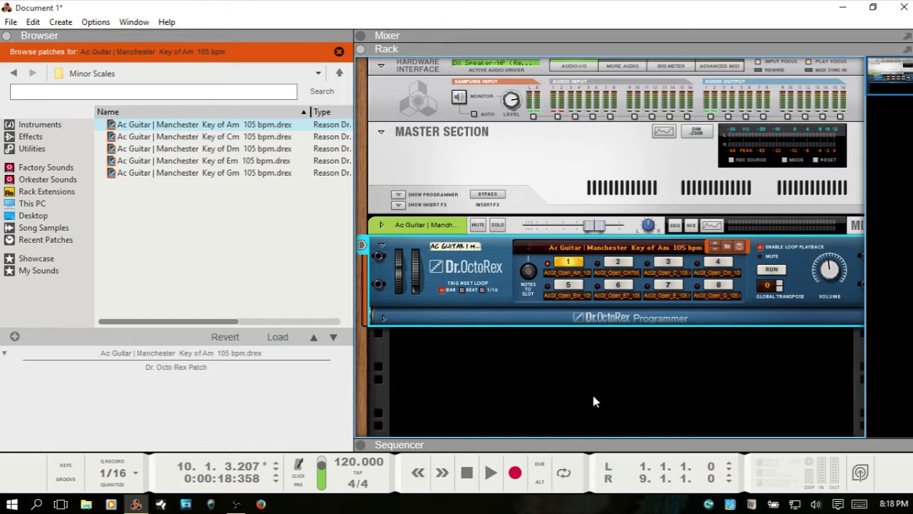
Play and stop the song, then restart playback at the new 110 BPM tempo
{"action": "key", "text": "space"}
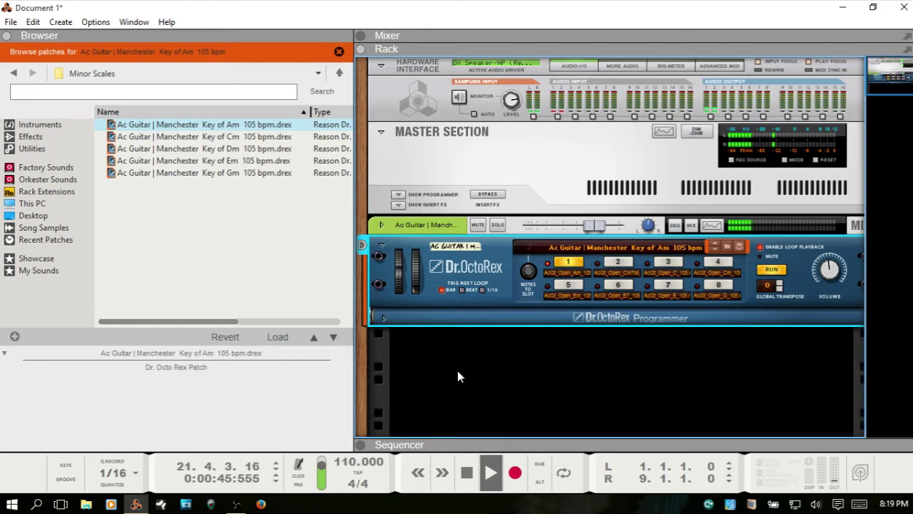
{"action": "key", "text": "space"}
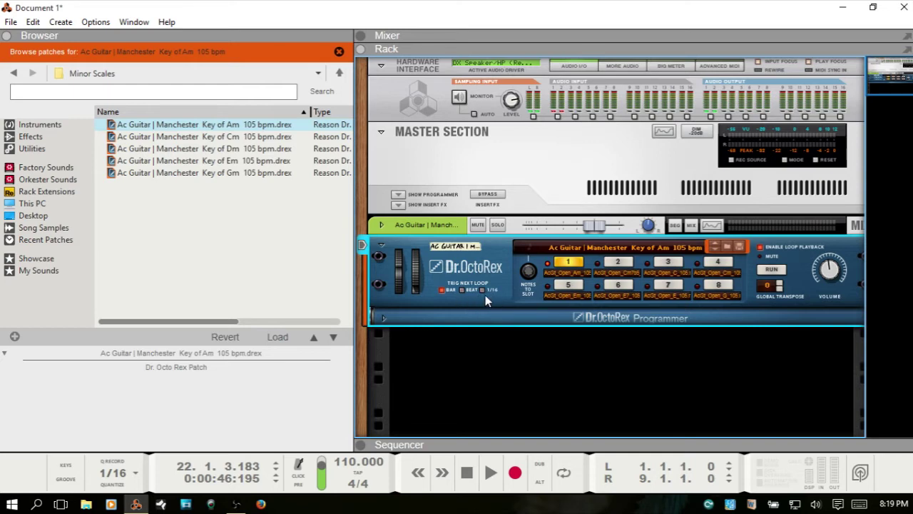
{"action": "key", "text": "space"}
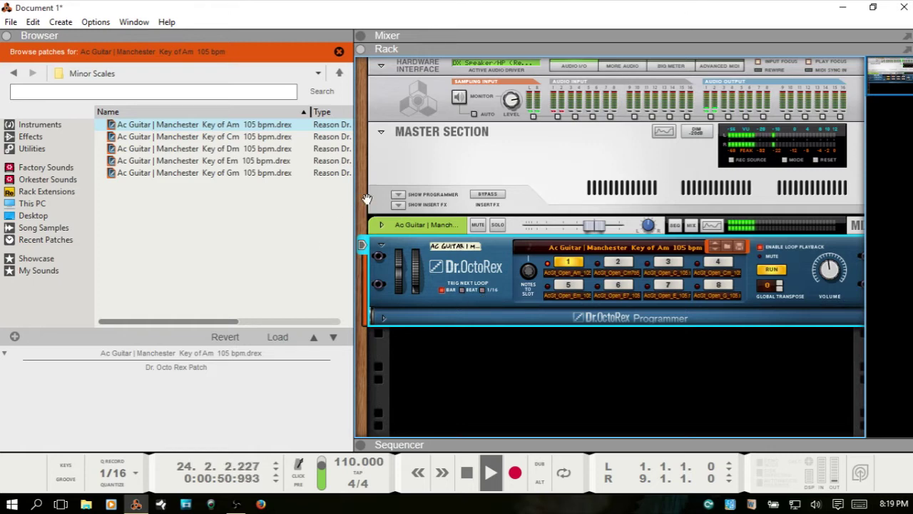
Narrow the browser, pick slot 2, and set Trig Next Loop to BEAT
{"action": "left_click_drag", "start_coordinate": [356, 199], "coordinate": [250, 210]}
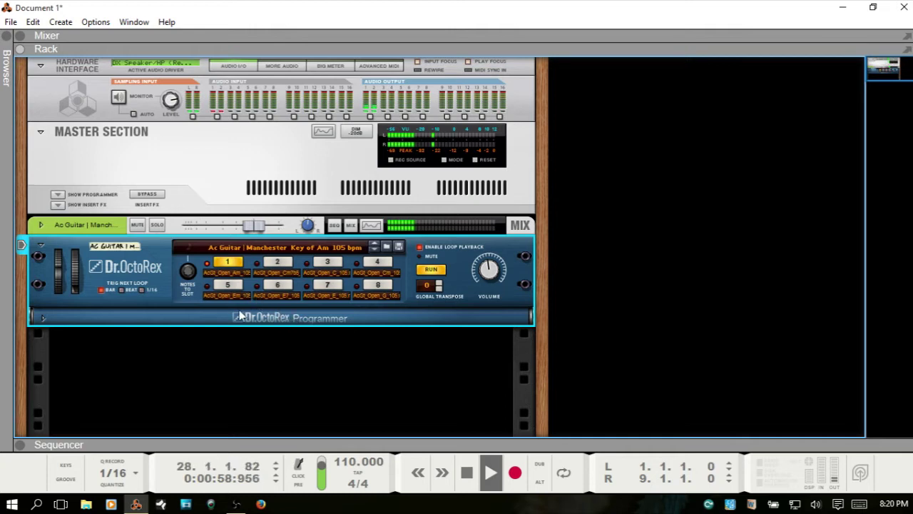
{"action": "left_click", "coordinate": [276, 263]}
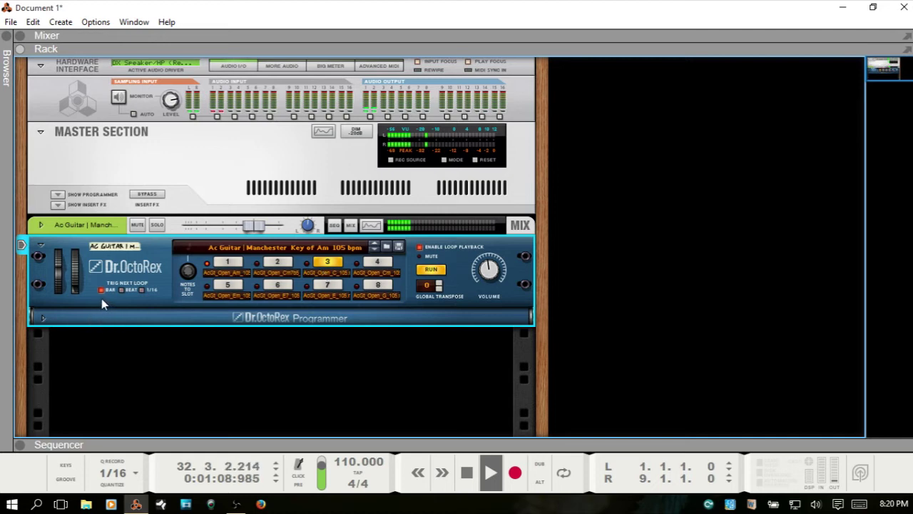
{"action": "left_click", "coordinate": [122, 290]}
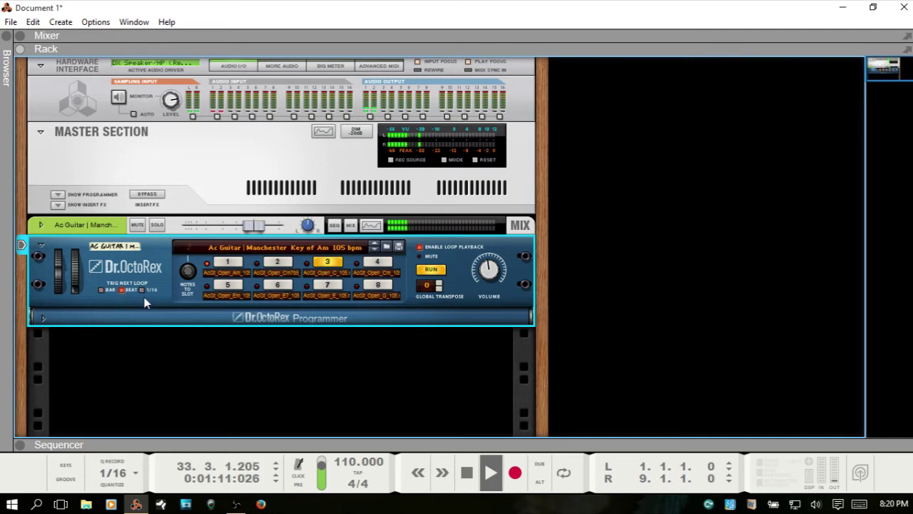
Switch on the beat through slots 4, 2, 1, 3, 4, then 1–4 and 8, 7, 6, 5
{"action": "left_click", "coordinate": [372, 264]}
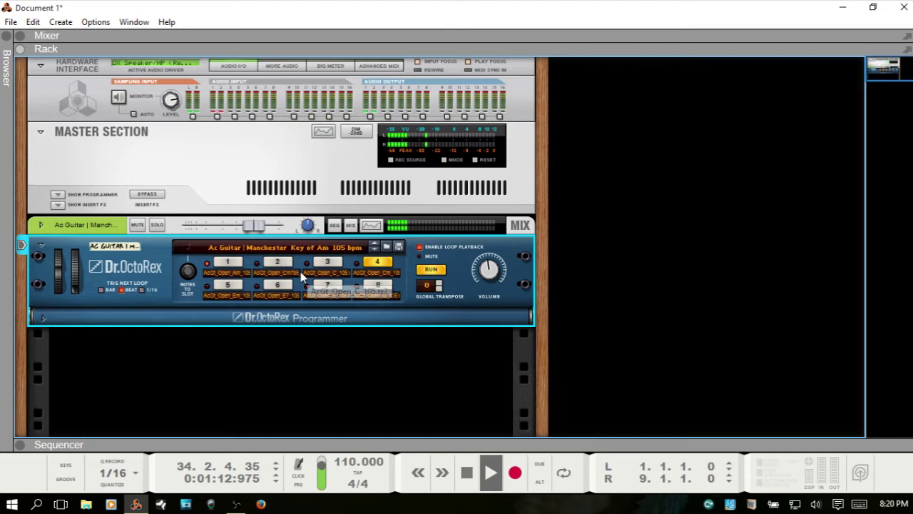
{"action": "left_click", "coordinate": [279, 263]}
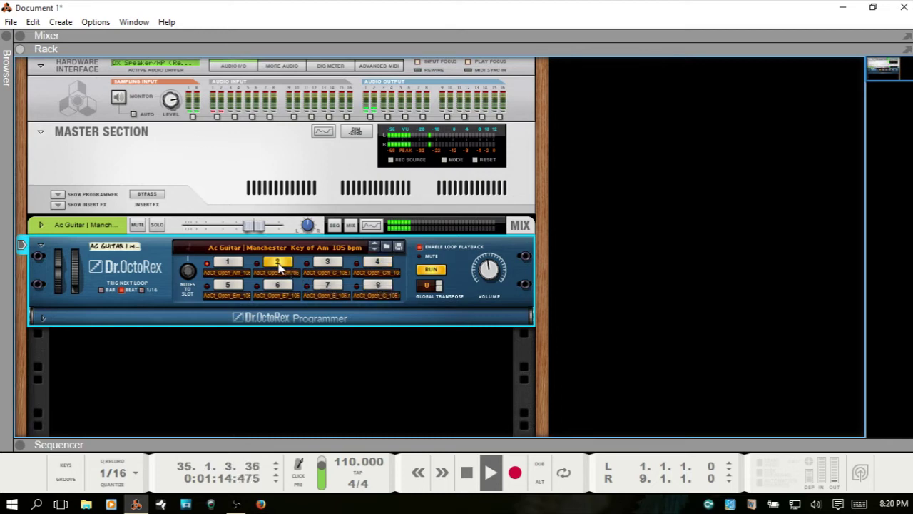
{"action": "left_click", "coordinate": [229, 264]}
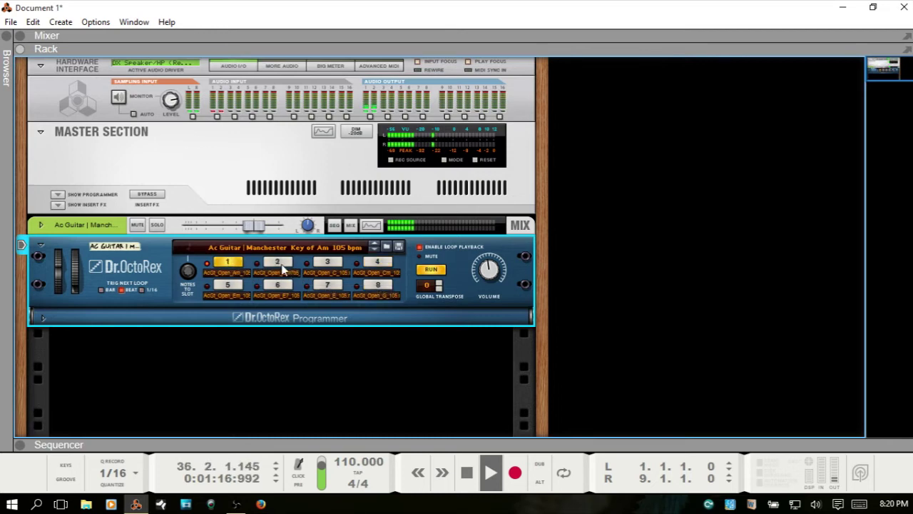
{"action": "left_click", "coordinate": [327, 264]}
{"action": "left_click", "coordinate": [378, 262]}
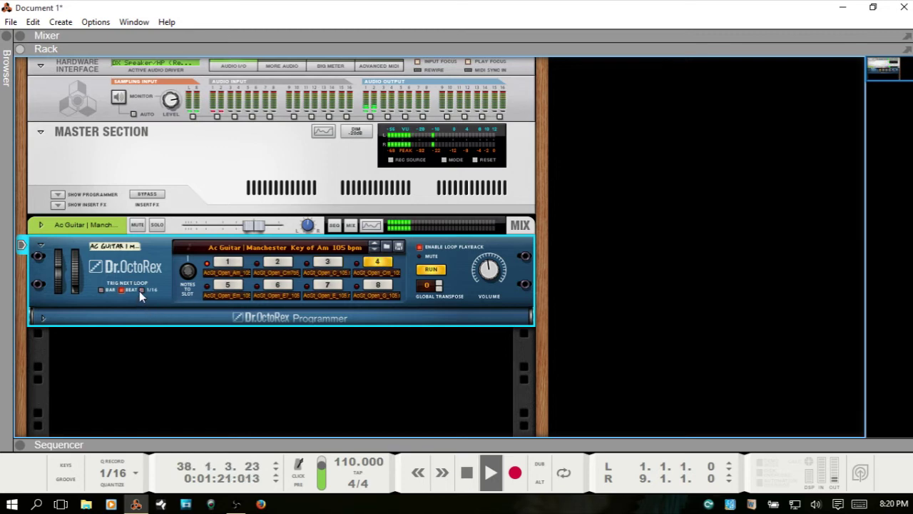
{"action": "left_click", "coordinate": [227, 262]}
{"action": "left_click", "coordinate": [276, 262]}
{"action": "left_click", "coordinate": [327, 263]}
{"action": "left_click", "coordinate": [377, 261]}
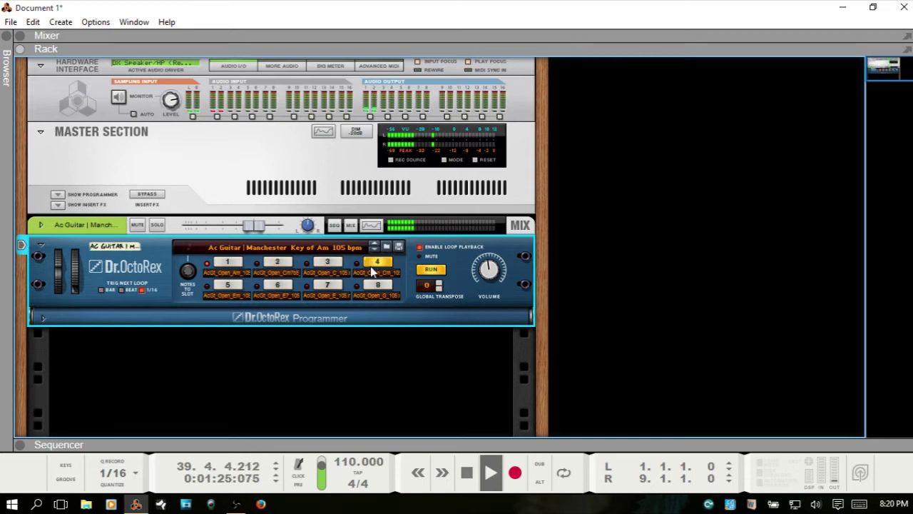
{"action": "left_click", "coordinate": [379, 285]}
{"action": "left_click", "coordinate": [328, 285]}
{"action": "left_click", "coordinate": [276, 285]}
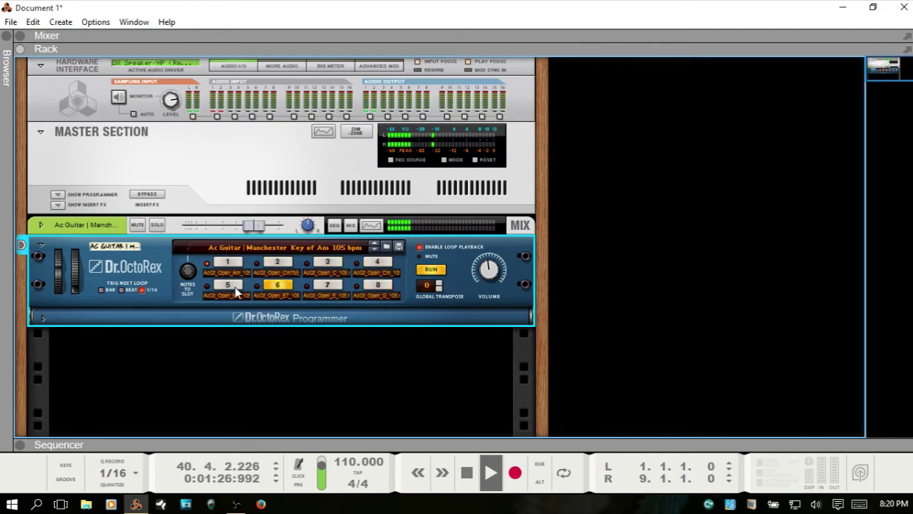
{"action": "left_click", "coordinate": [227, 285]}
Cycle slots 1–4 and 8–5 again, stop playback on slot 5, and set triggering to BAR
{"action": "left_click", "coordinate": [226, 262]}
{"action": "left_click", "coordinate": [277, 262]}
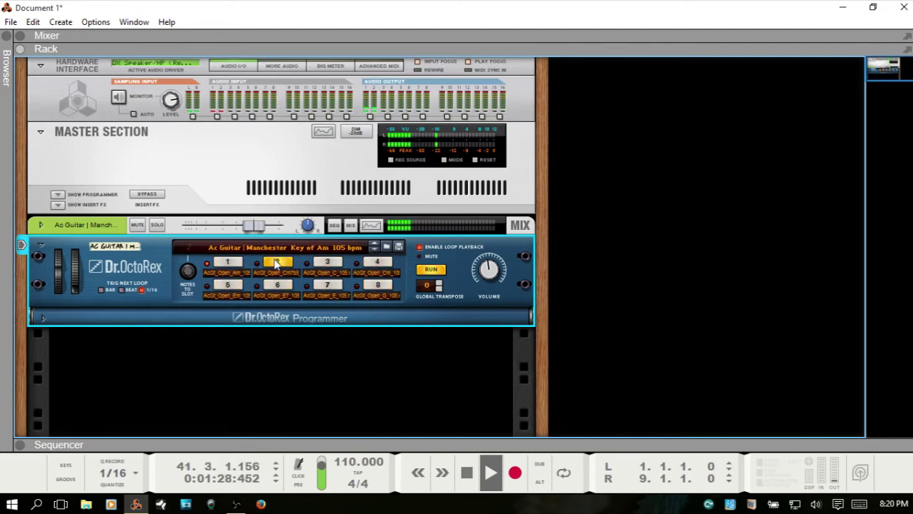
{"action": "left_click", "coordinate": [330, 266]}
{"action": "left_click", "coordinate": [385, 264]}
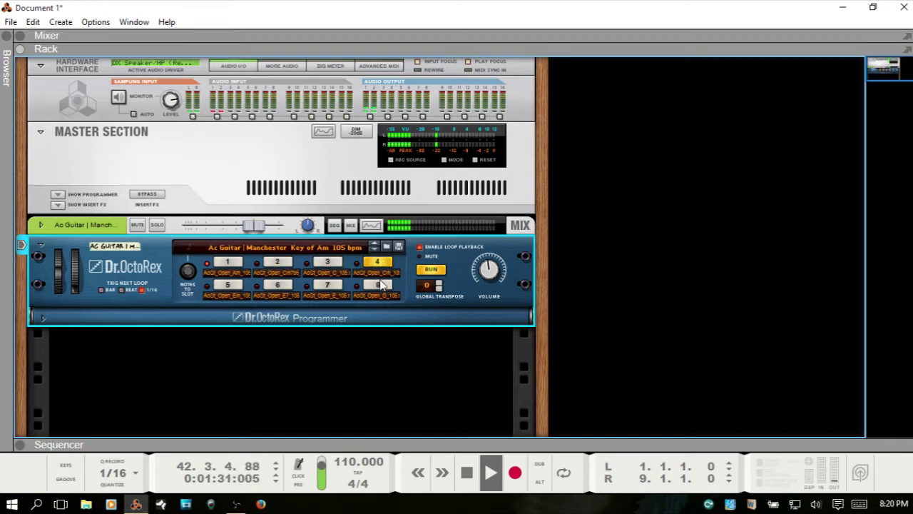
{"action": "left_click", "coordinate": [381, 284]}
{"action": "left_click", "coordinate": [328, 285]}
{"action": "left_click", "coordinate": [278, 285]}
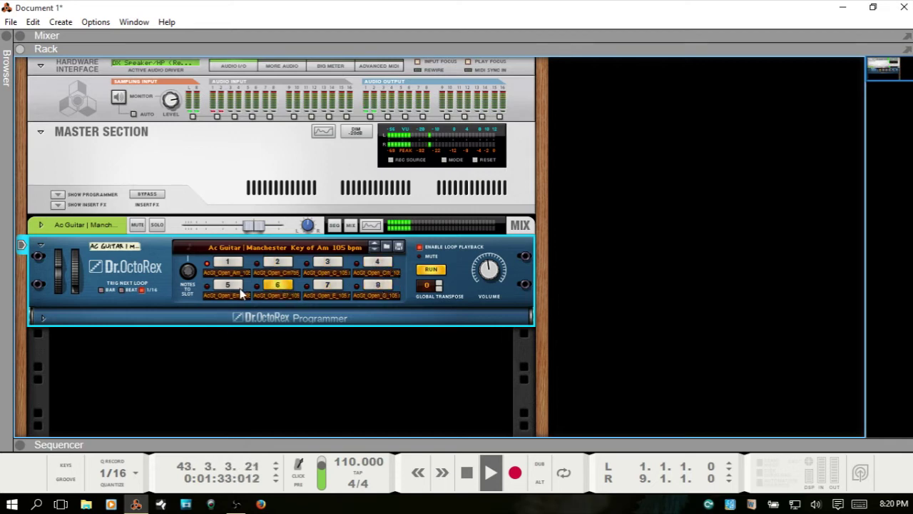
{"action": "left_click", "coordinate": [227, 285]}
{"action": "key", "text": "space"}
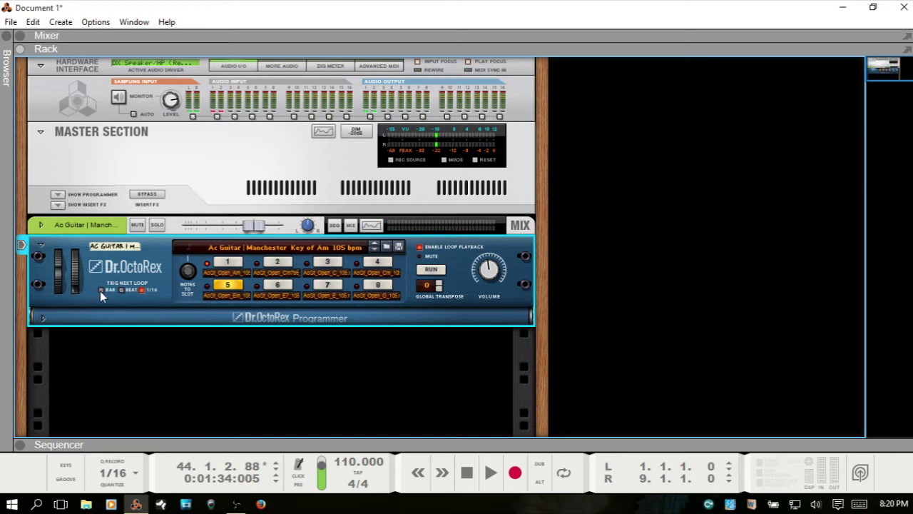
{"action": "left_click", "coordinate": [100, 291]}
Show the browser again, unfold the Dr. OctoRex programmer, and browse the Ac Guitar Strum 105 bpm REX loops
{"action": "key", "text": "F3"}
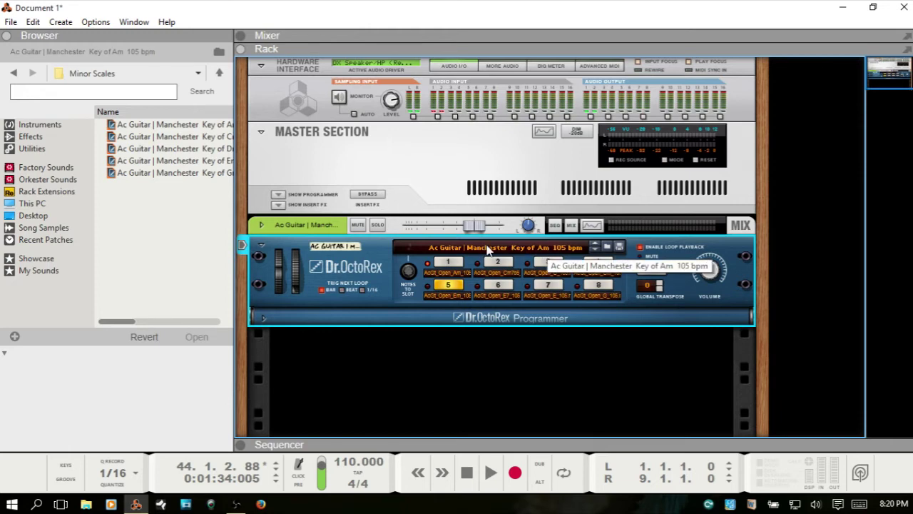
{"action": "left_click", "coordinate": [264, 316]}
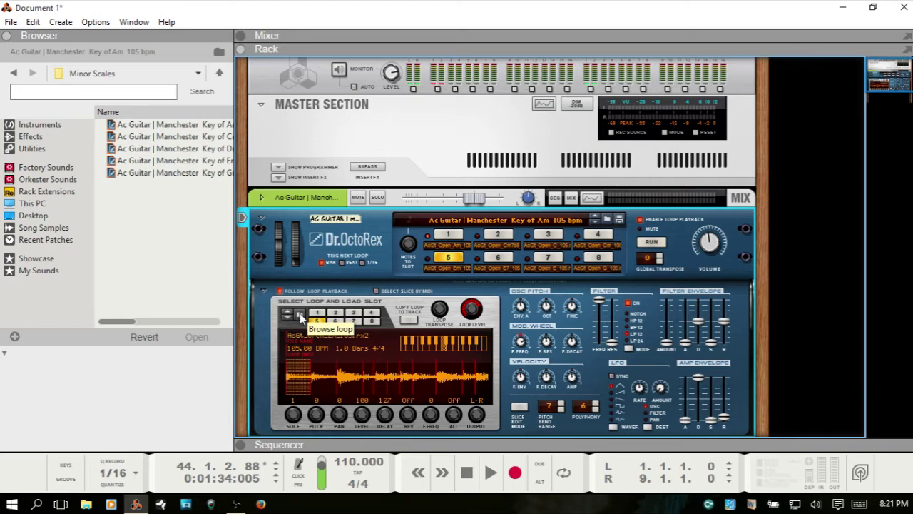
{"action": "left_click", "coordinate": [300, 316]}
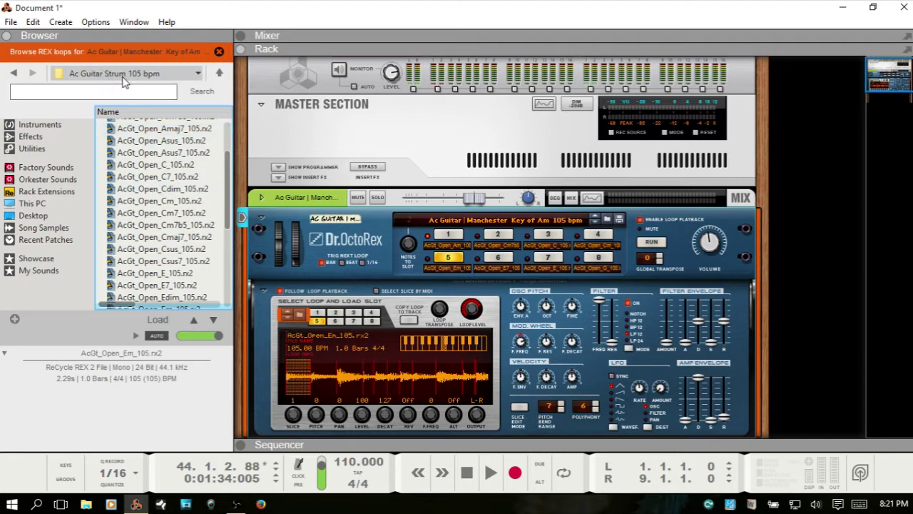
Drag AcGt_Open_Cm_105.rx2 into the loop player, lower the preview volume, and play it briefly
{"action": "left_click", "coordinate": [144, 202]}
{"action": "left_click_drag", "start_coordinate": [141, 204], "coordinate": [318, 323]}
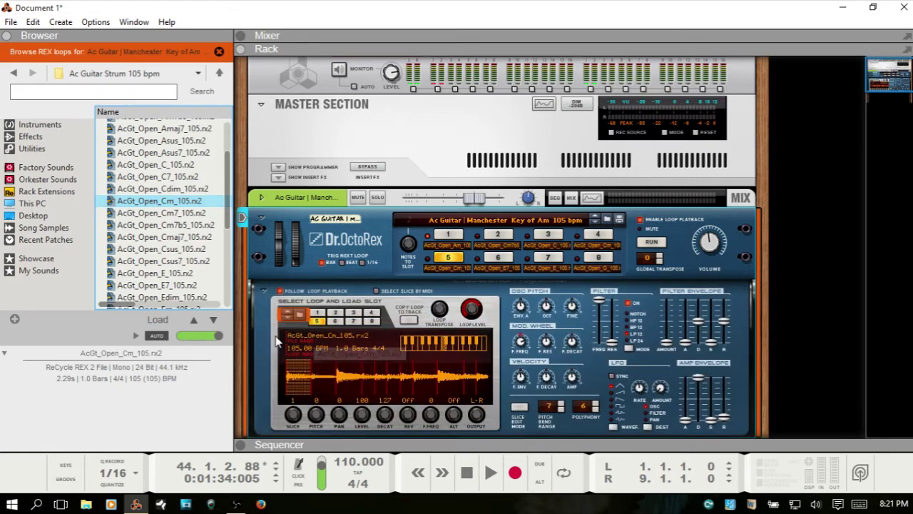
{"action": "left_click_drag", "start_coordinate": [217, 335], "coordinate": [189, 335]}
{"action": "left_click", "coordinate": [651, 241]}
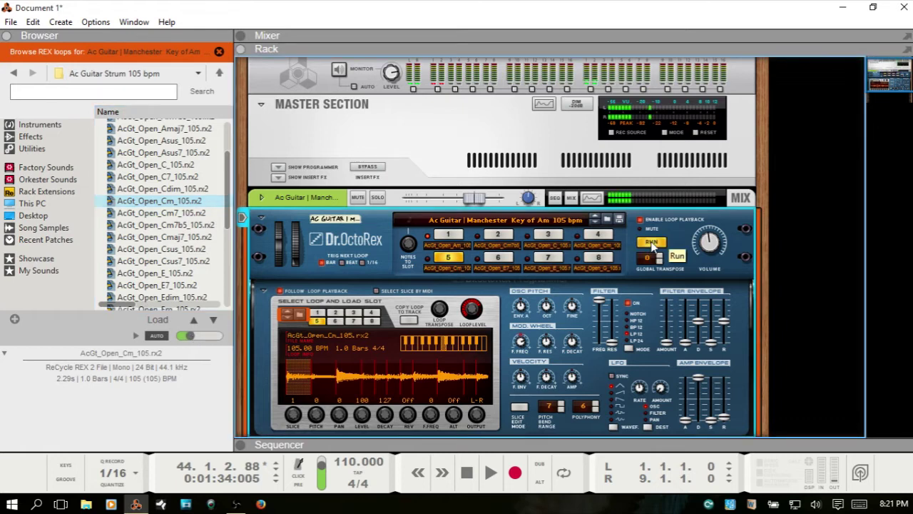
{"action": "left_click", "coordinate": [651, 242]}
In slot 6, try AcGt_Open_Edim_105 and Esus before settling on AcGt_Open_G_105.rx2
{"action": "left_click", "coordinate": [498, 259]}
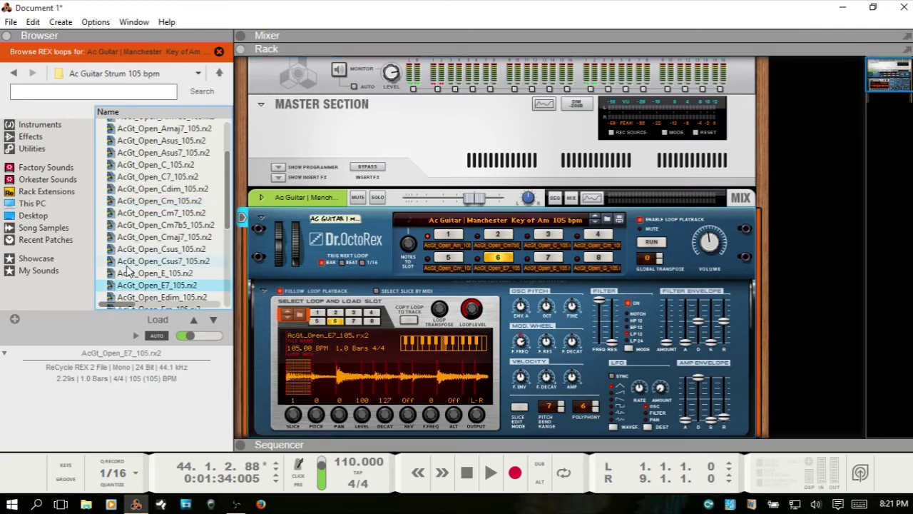
{"action": "left_click", "coordinate": [152, 298]}
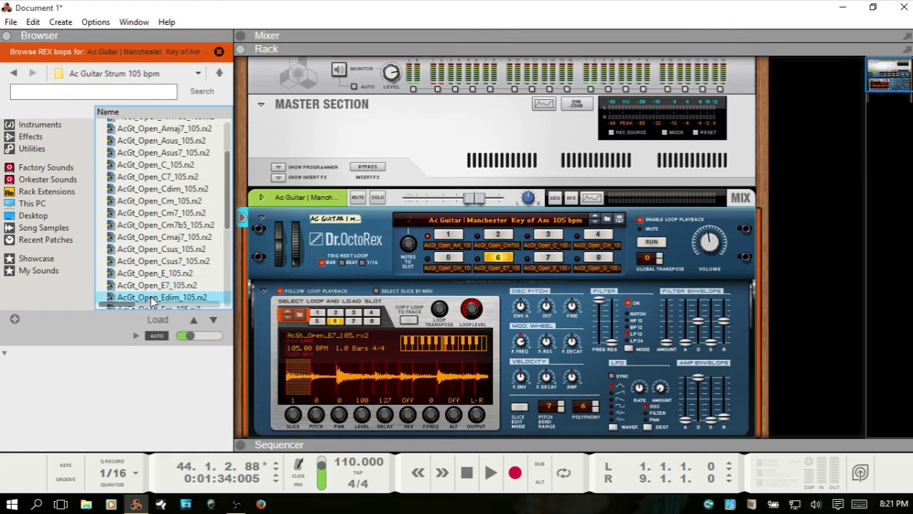
{"action": "scroll", "coordinate": [155, 280], "scroll_direction": "down", "scroll_amount": 3}
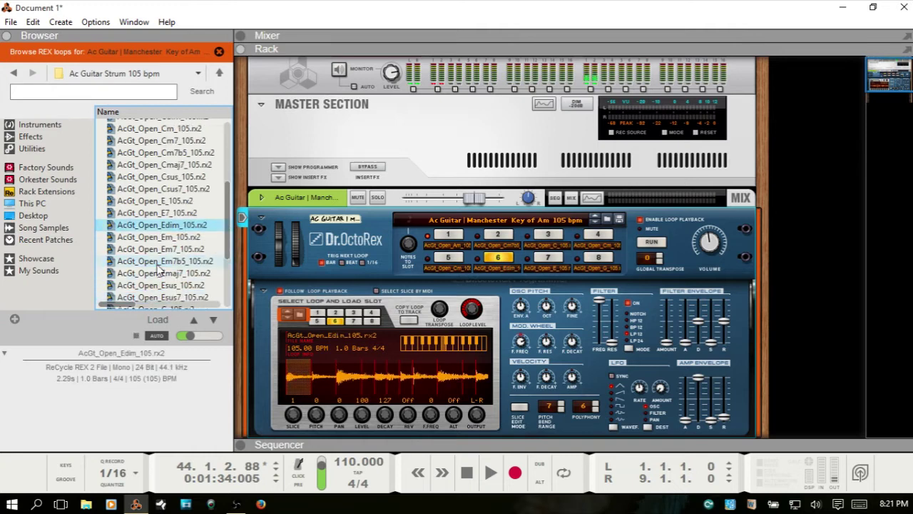
{"action": "left_click", "coordinate": [157, 251]}
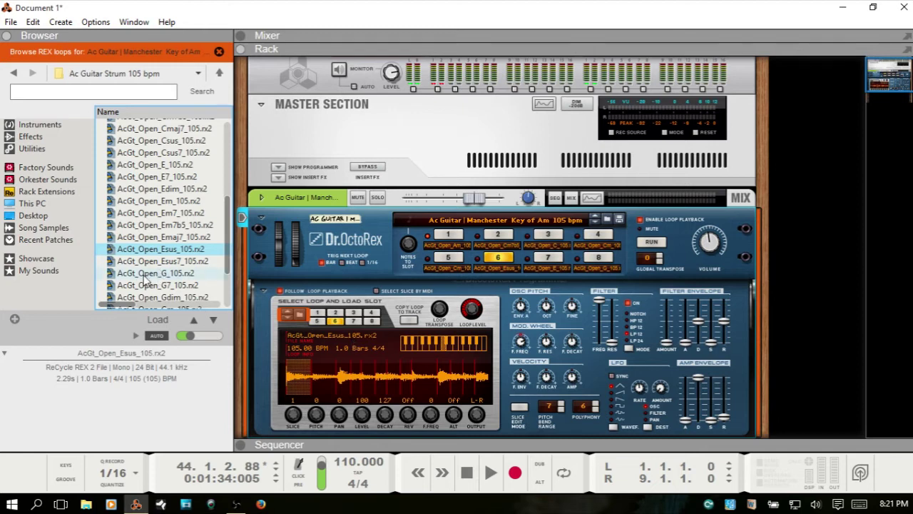
{"action": "left_click", "coordinate": [145, 277]}
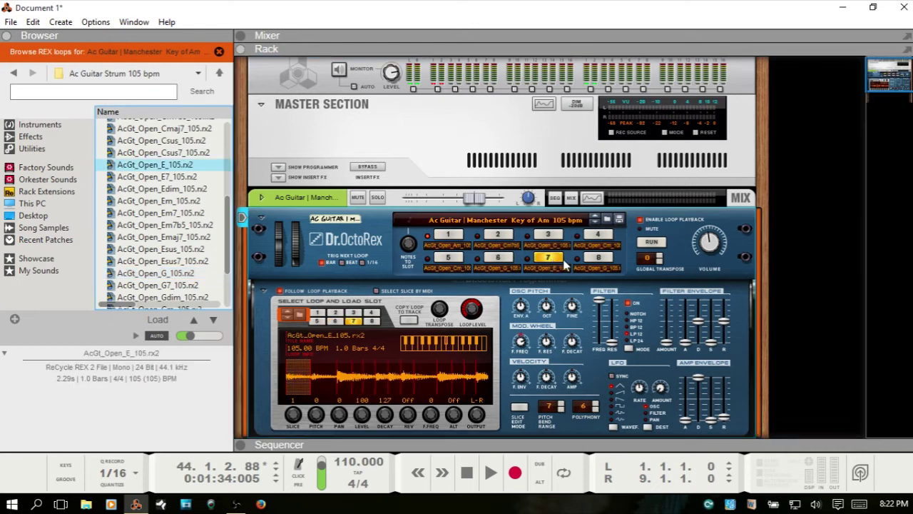
Audition Dr.OctoRex loop slots 8, 7, 6, 5, 1, 2 and 3 from the front-panel slot buttons
{"action": "left_click", "coordinate": [599, 261]}
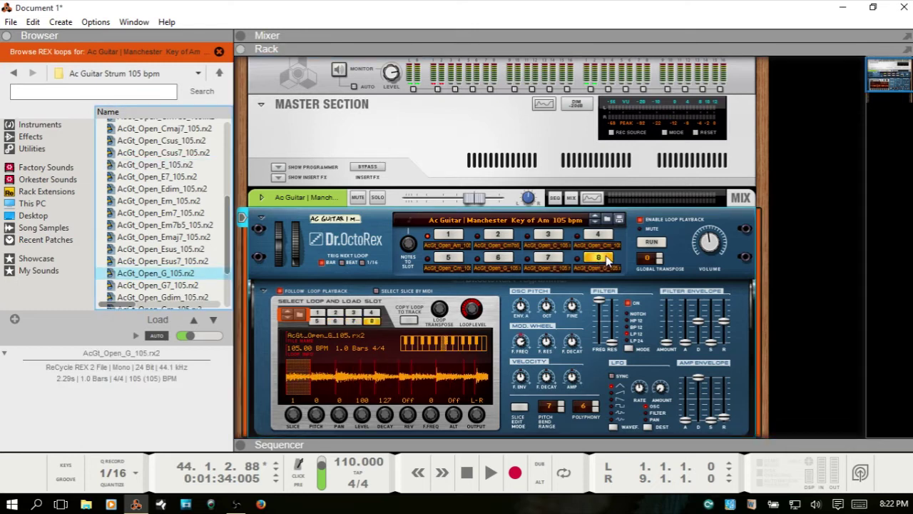
{"action": "left_click", "coordinate": [353, 321]}
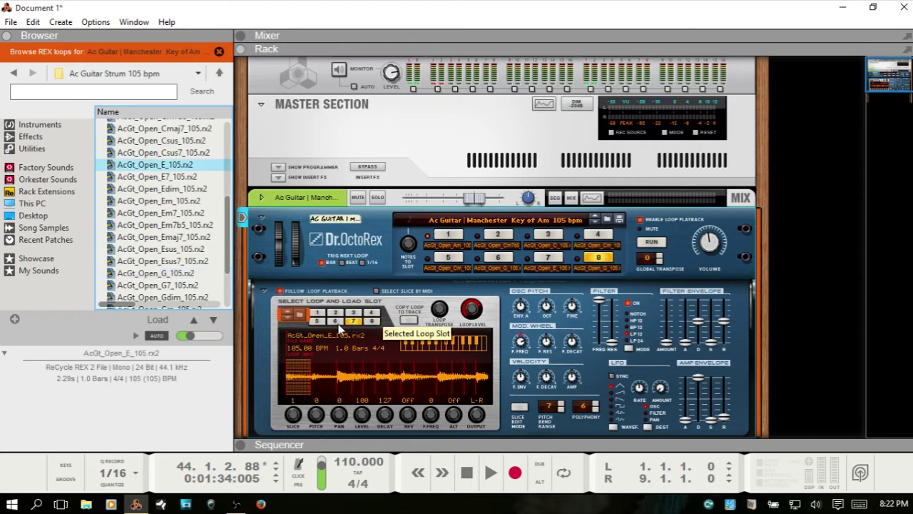
{"action": "left_click", "coordinate": [336, 322]}
{"action": "left_click", "coordinate": [317, 321]}
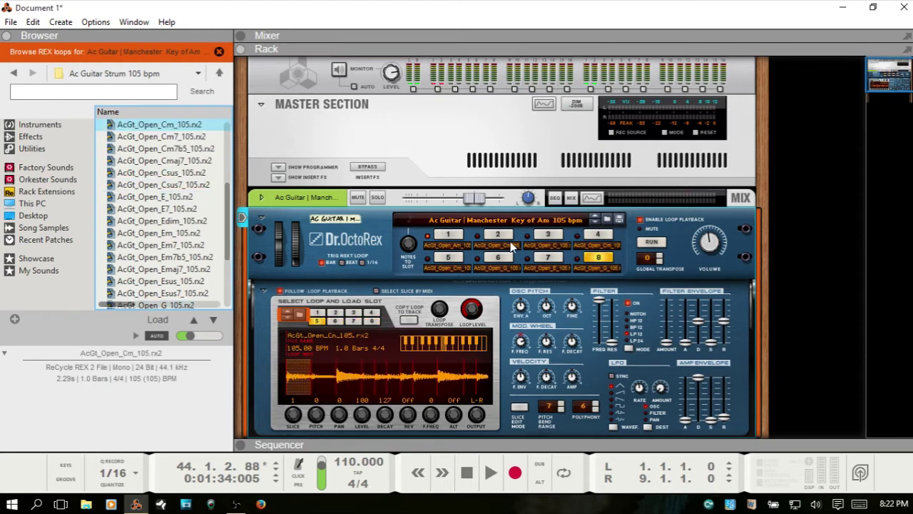
{"action": "left_click", "coordinate": [317, 313]}
{"action": "left_click", "coordinate": [335, 314]}
{"action": "left_click", "coordinate": [353, 313]}
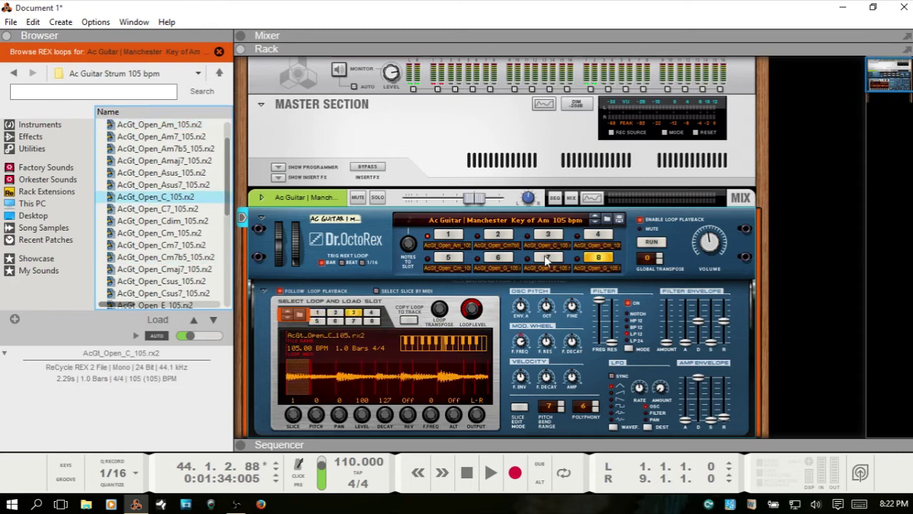
Audition slots 3, 7 and 5 again, finishing on slot 1's Am loop
{"action": "left_click", "coordinate": [548, 234]}
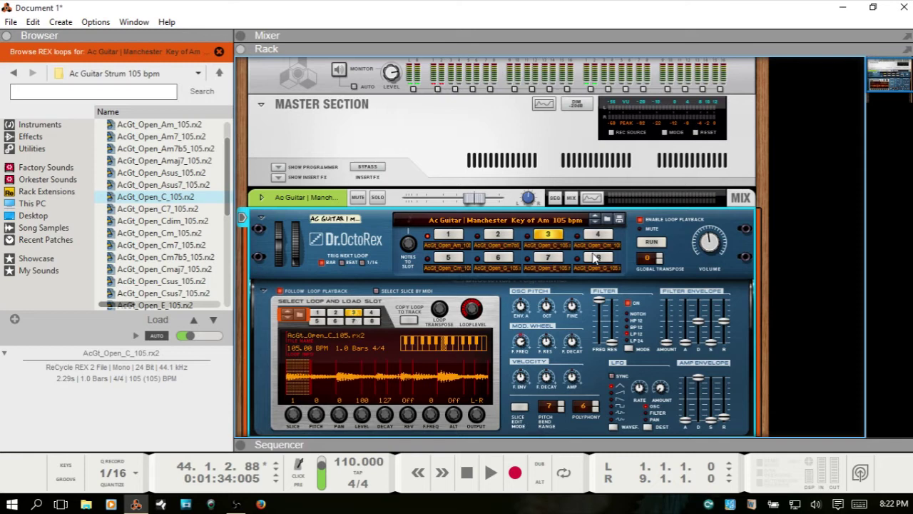
{"action": "left_click", "coordinate": [548, 255]}
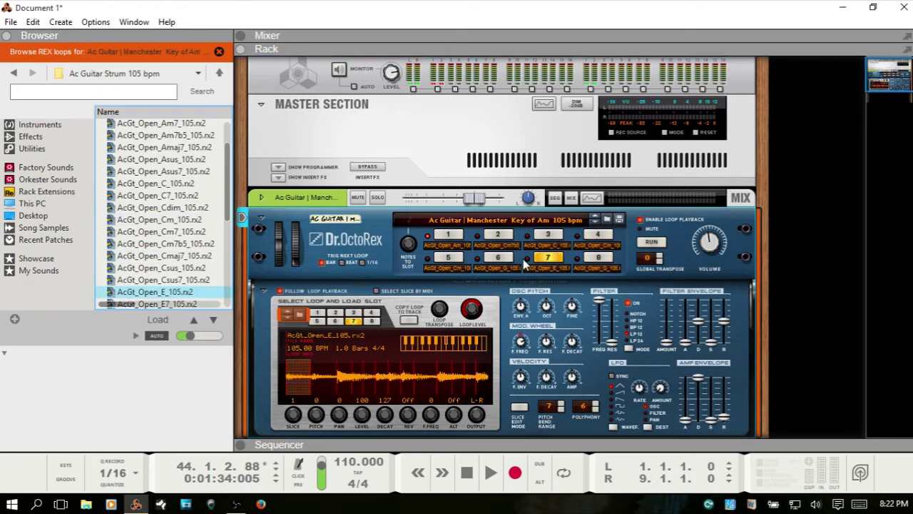
{"action": "left_click", "coordinate": [455, 257]}
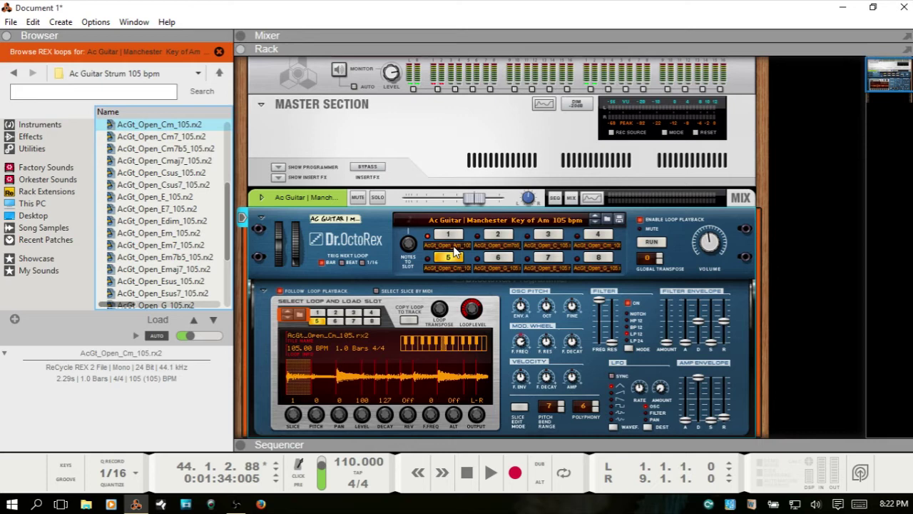
{"action": "left_click", "coordinate": [451, 234]}
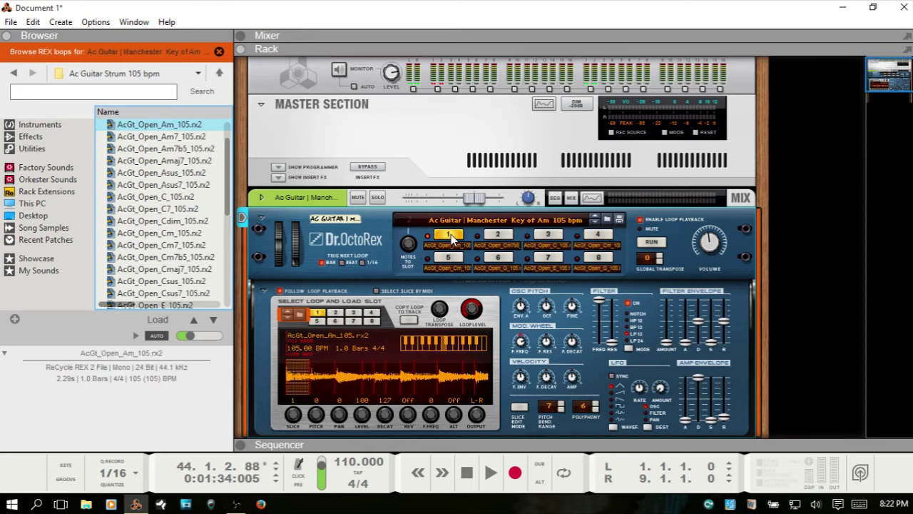
Collapse the Dr.OctoRex programmer, hide the browser with F3, and show on-screen piano keys with F4
{"action": "left_click", "coordinate": [263, 291]}
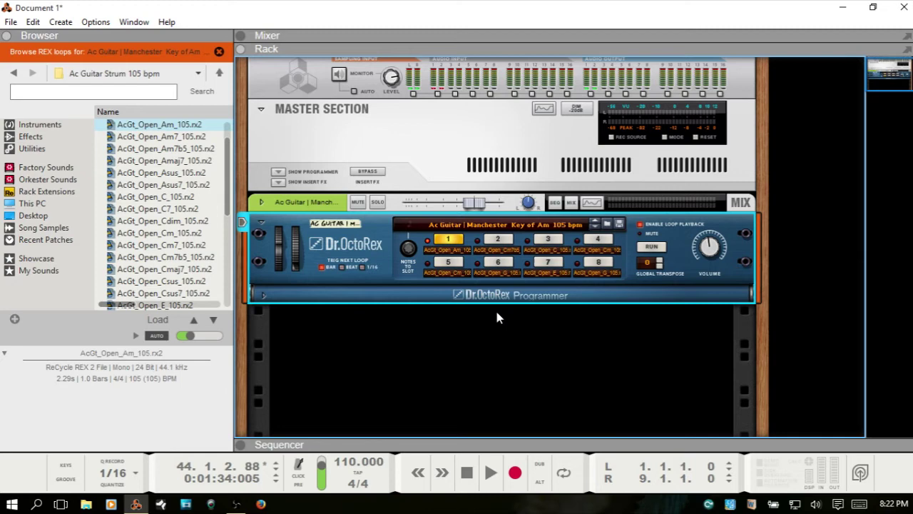
{"action": "key", "text": "F3"}
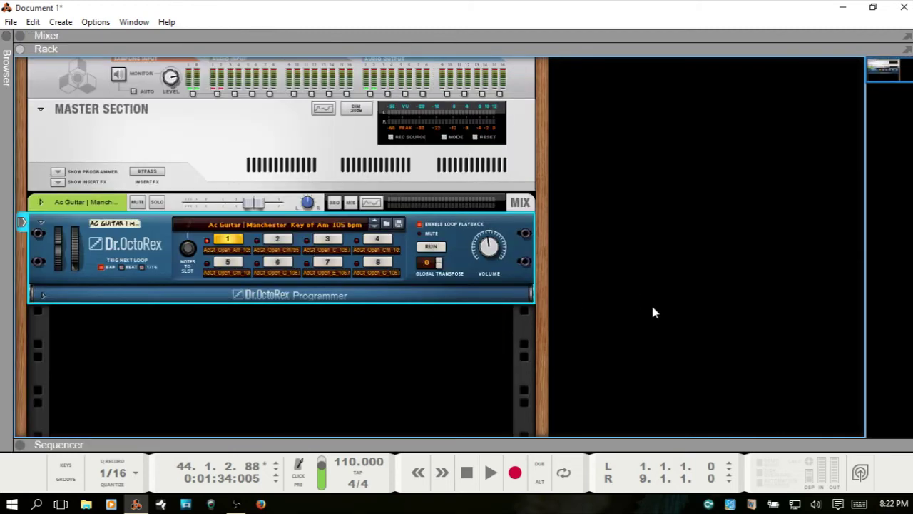
{"action": "key", "text": "F4"}
Nudge the piano window left, drop the octave to C0, and play notes to start the loop
{"action": "left_click_drag", "start_coordinate": [695, 56], "coordinate": [683, 55]}
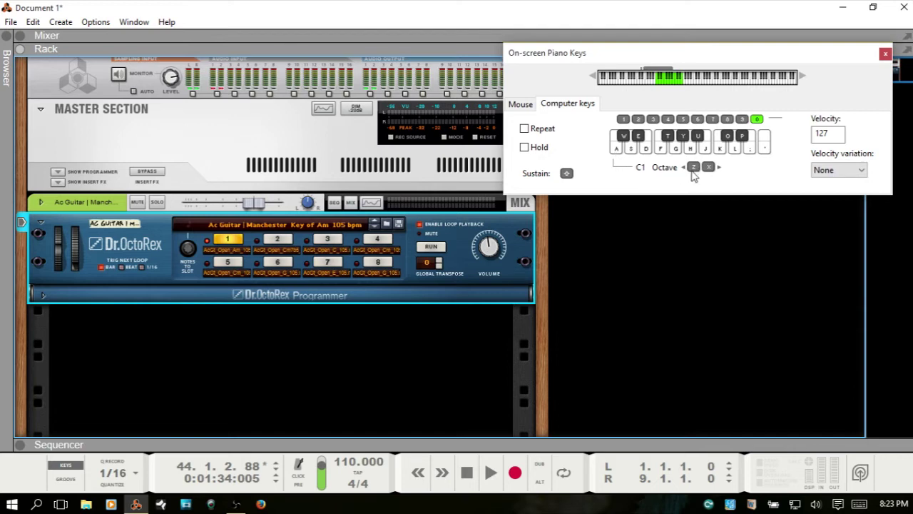
{"action": "key", "text": "z"}
{"action": "key", "text": "s"}
{"action": "key", "text": "e"}
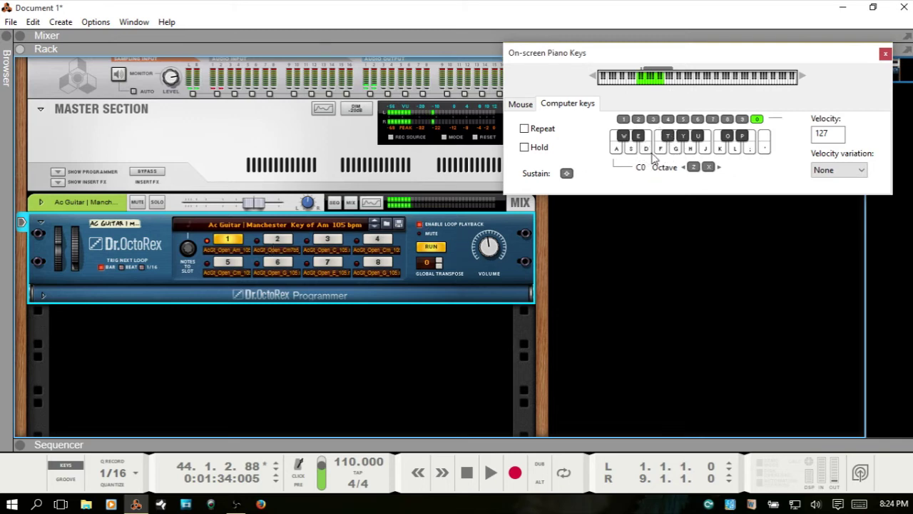
Trigger loop slots 2, 4, 6, 8, 6, 4, 2 and finally 1 with note keys
{"action": "key", "text": "w"}
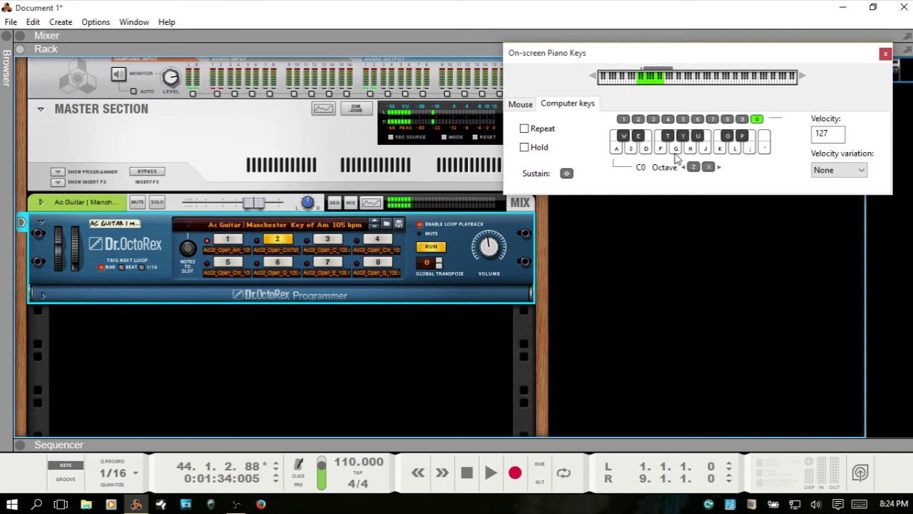
{"action": "key", "text": "e"}
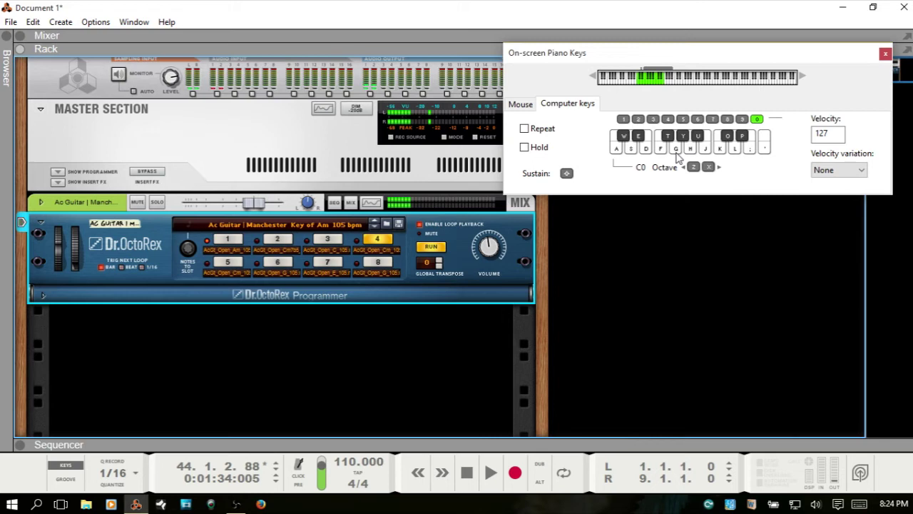
{"action": "key", "text": "f"}
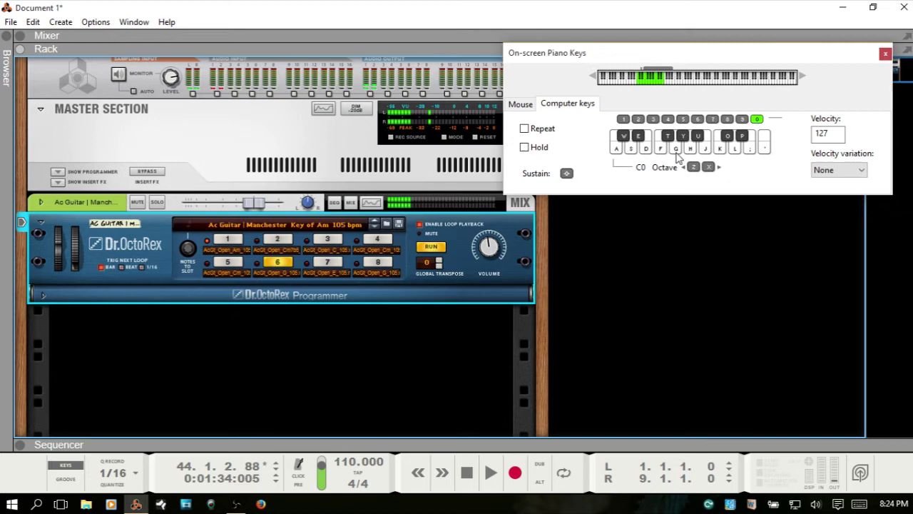
{"action": "key", "text": "g"}
{"action": "key", "text": "f"}
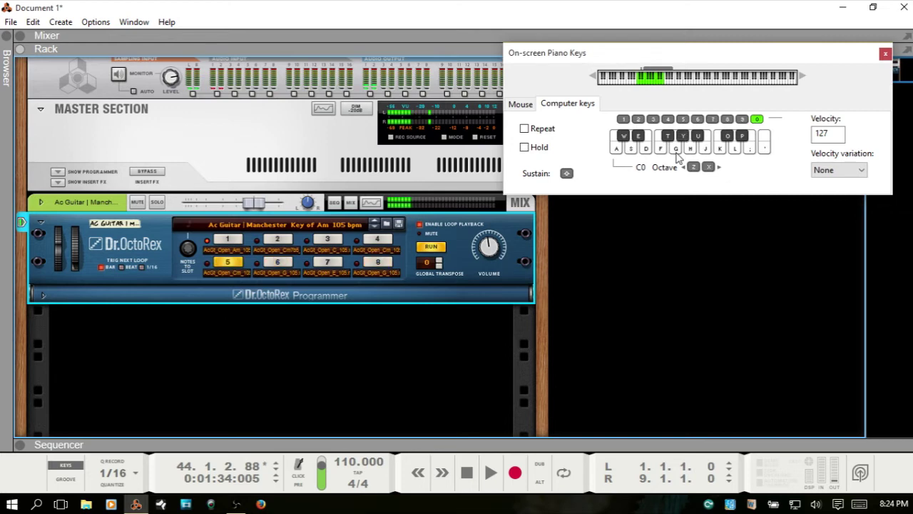
{"action": "key", "text": "t"}
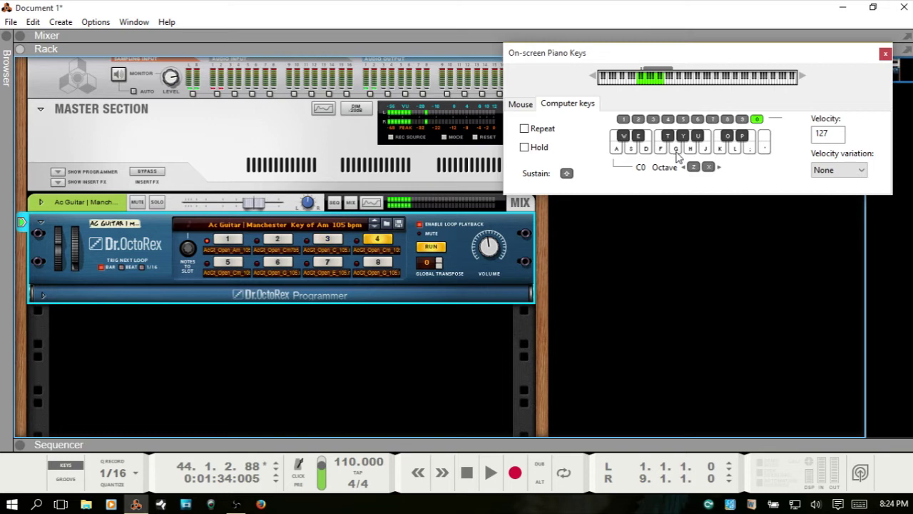
{"action": "key", "text": "w"}
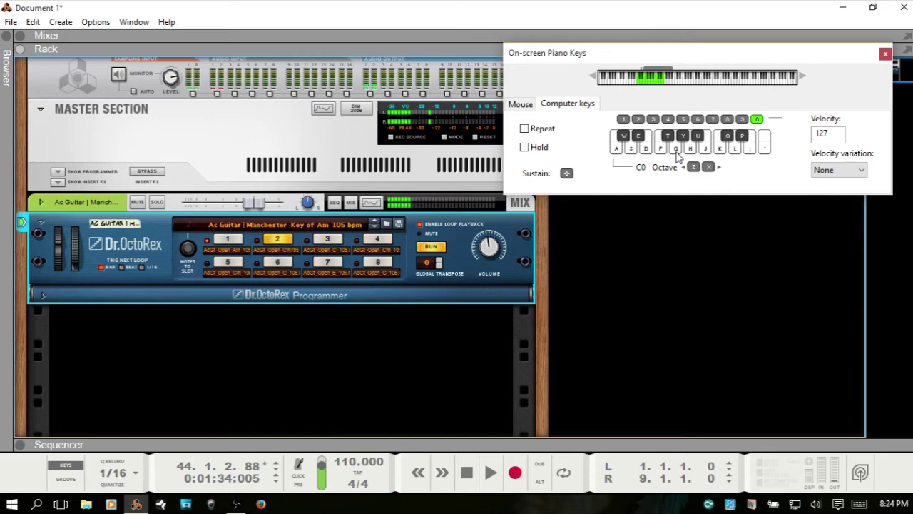
{"action": "key", "text": "d"}
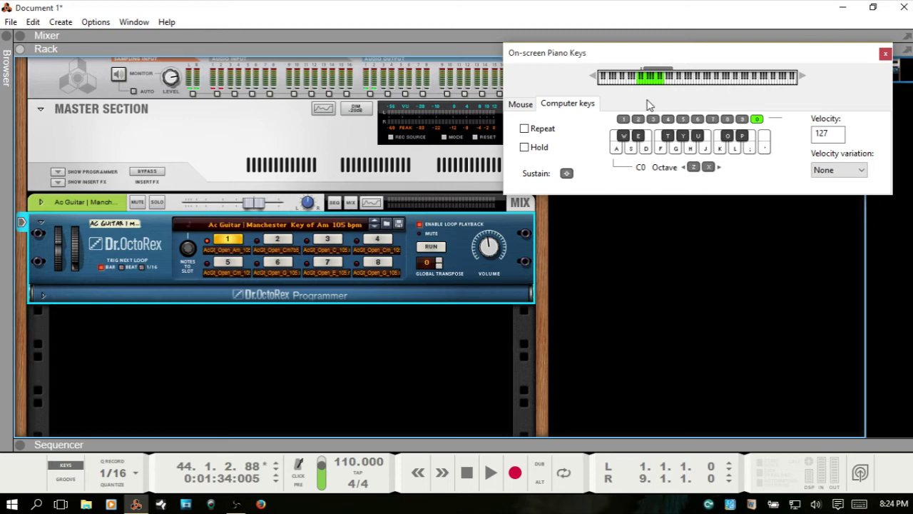
Close the piano keys with F4, then open and dismiss the Dr.OctoRex context menu
{"action": "key", "text": "F4"}
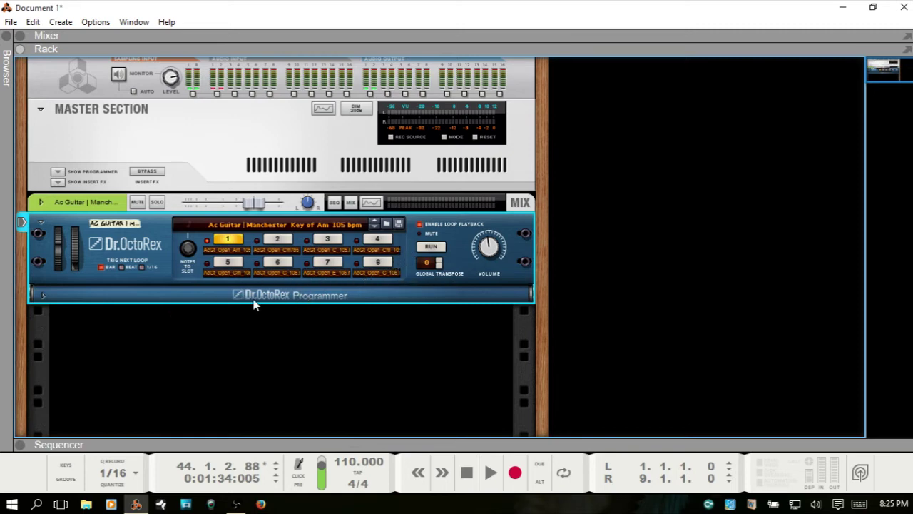
{"action": "right_click", "coordinate": [408, 245]}
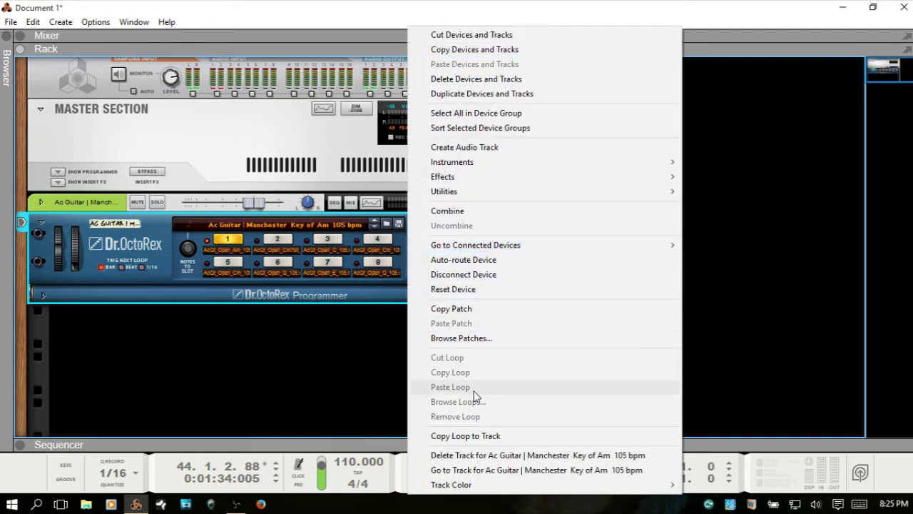
{"action": "left_click", "coordinate": [163, 258]}
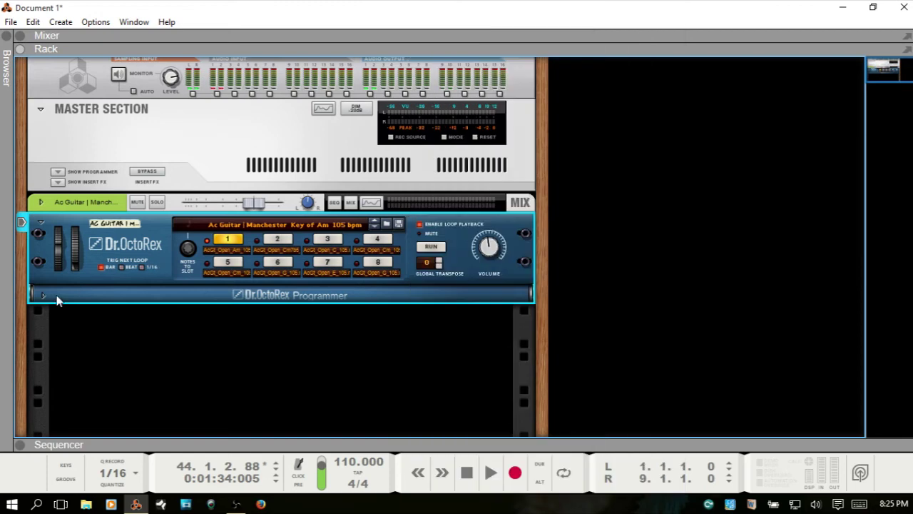
Unfold the programmer, remove slot 1's Am loop via Remove Loop, then restore it with Ctrl+Z
{"action": "left_click", "coordinate": [42, 295]}
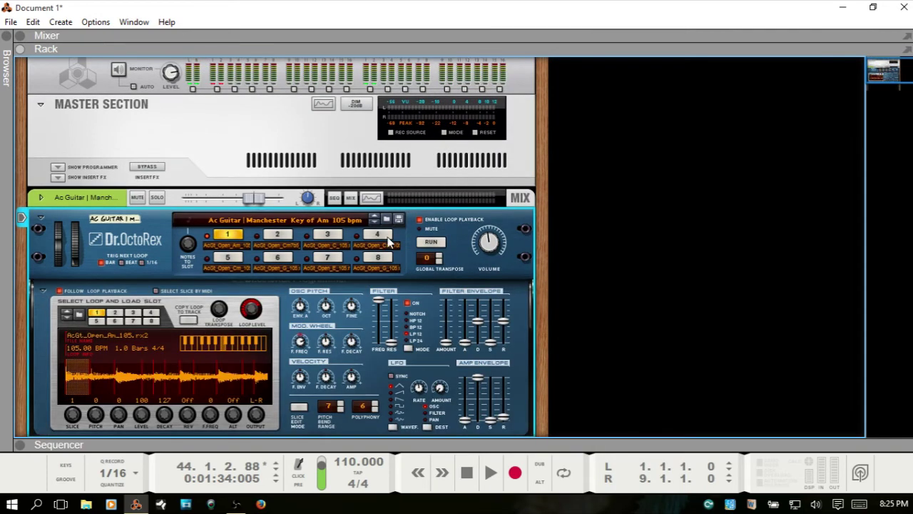
{"action": "right_click", "coordinate": [411, 239]}
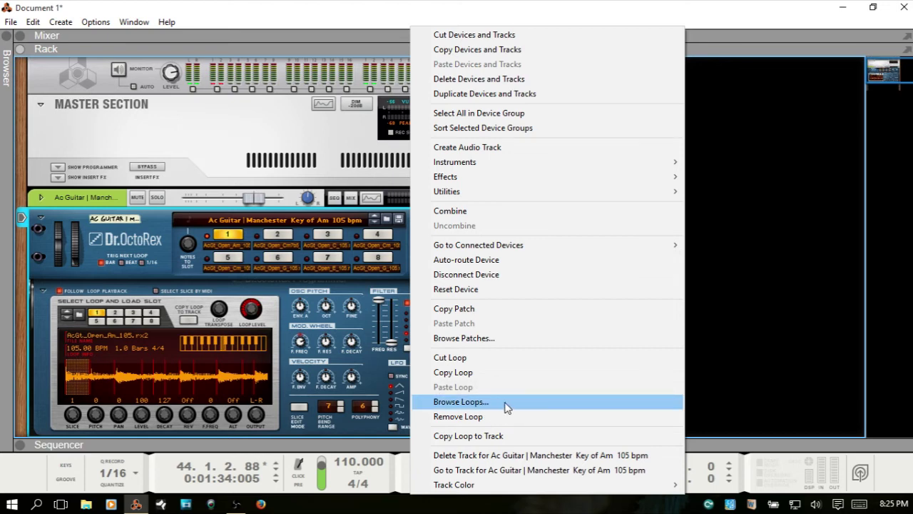
{"action": "left_click", "coordinate": [458, 416]}
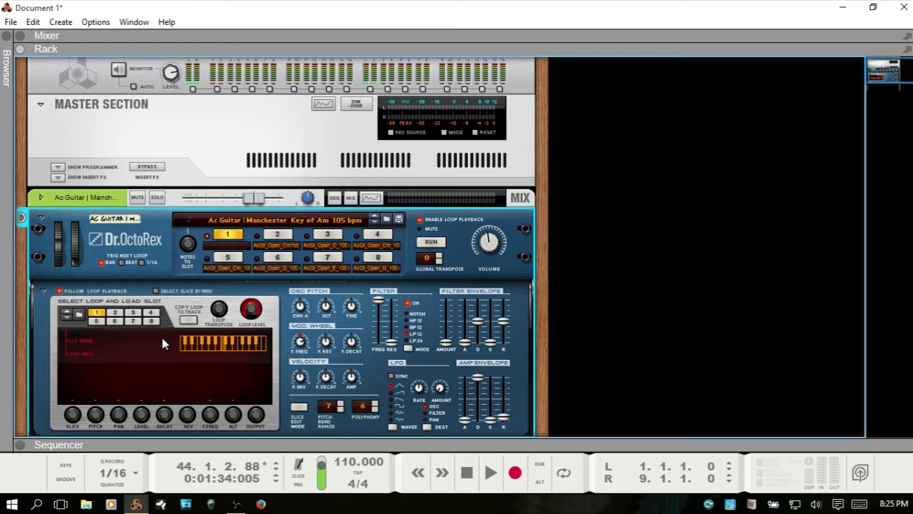
{"action": "key", "text": "ctrl+z"}
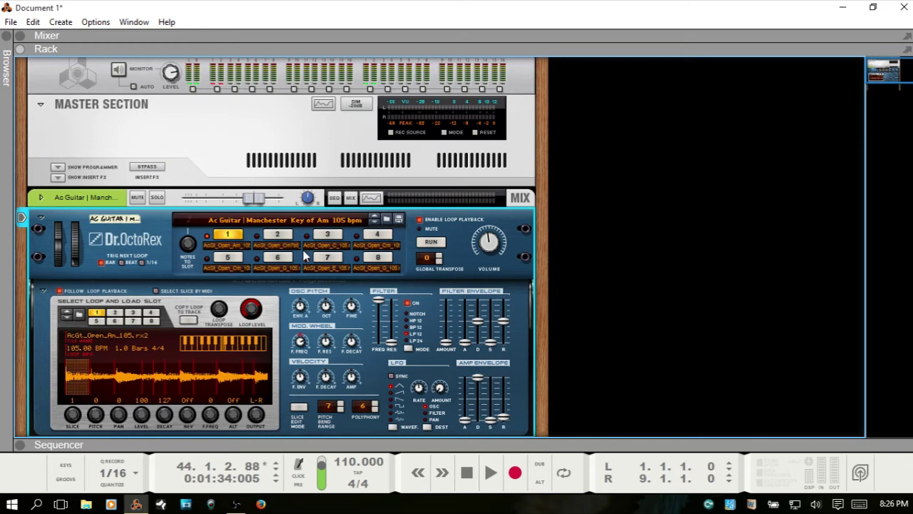
Reopen the on-screen piano keys and set Notes to Slot back to 4
{"action": "key", "text": "F4"}
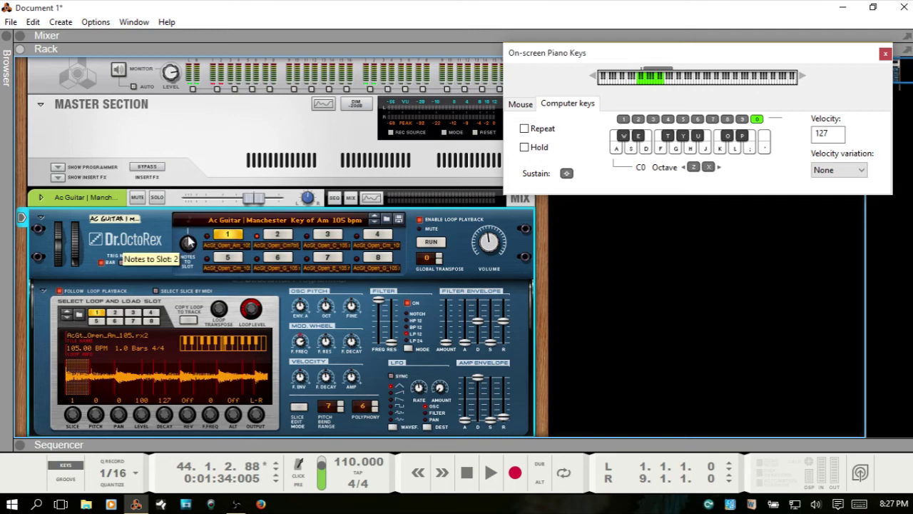
{"action": "left_click_drag", "start_coordinate": [190, 222], "coordinate": [191, 177]}
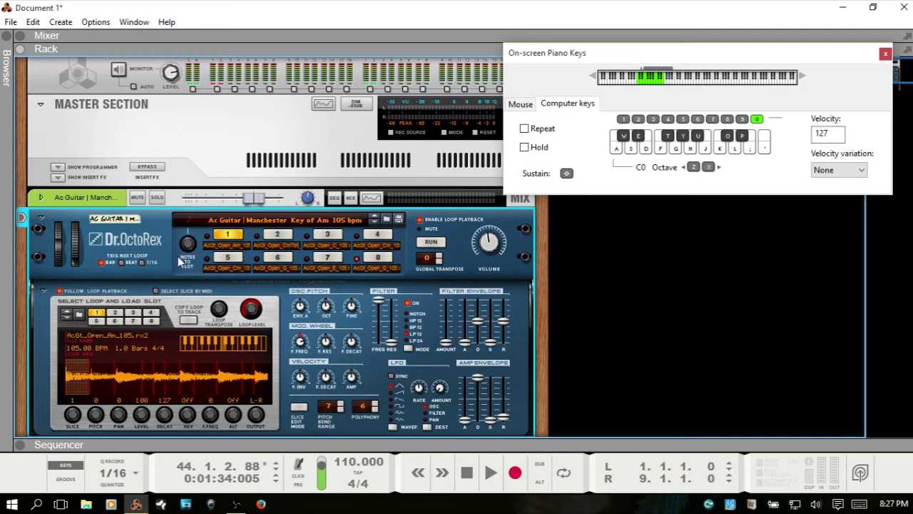
{"action": "mouse_move", "coordinate": [190, 261]}
{"action": "left_click_drag", "start_coordinate": [190, 262], "coordinate": [192, 291]}
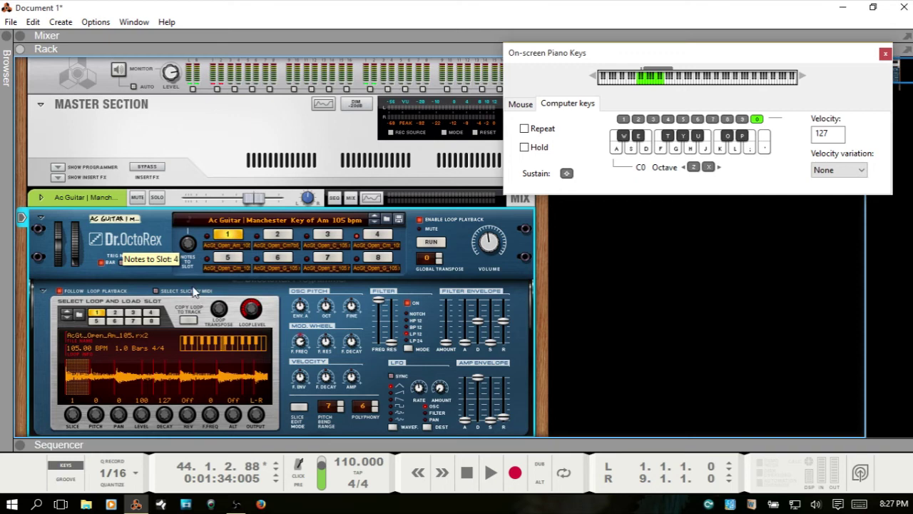
Make slot 4's Cm loop active, run it, raise Volume to 82, then stop playback
{"action": "left_click", "coordinate": [377, 235]}
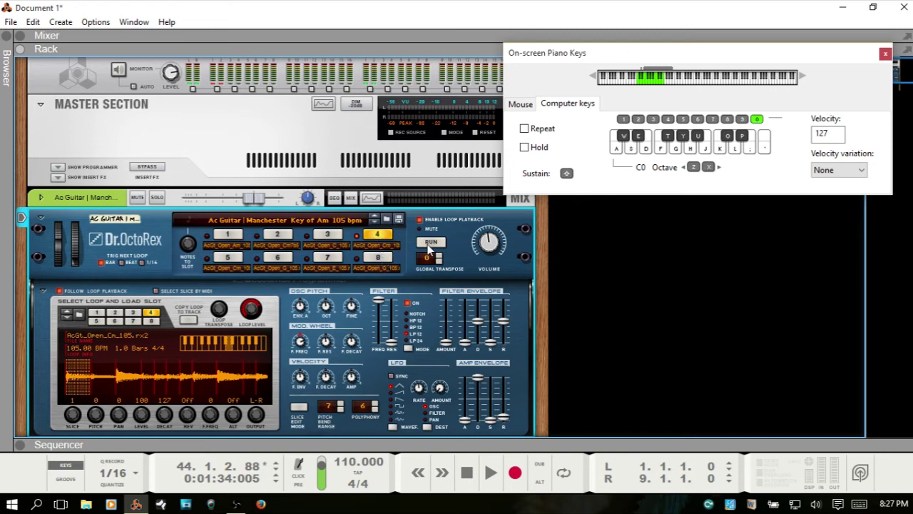
{"action": "left_click", "coordinate": [434, 243]}
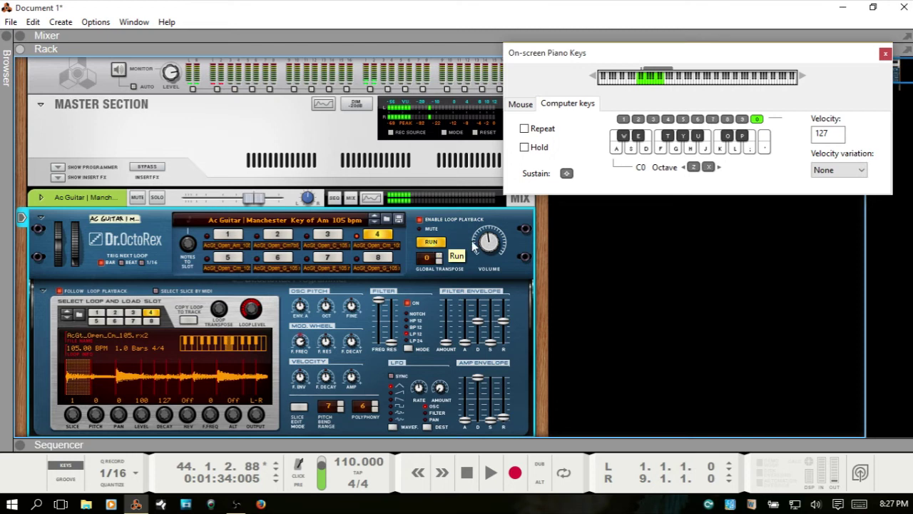
{"action": "scroll", "coordinate": [490, 244], "scroll_direction": "up", "scroll_amount": 6}
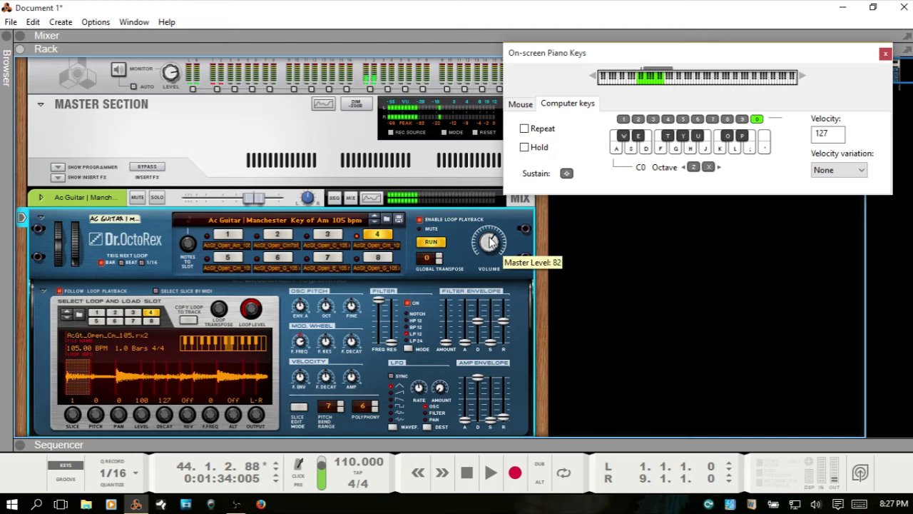
{"action": "left_click", "coordinate": [434, 243]}
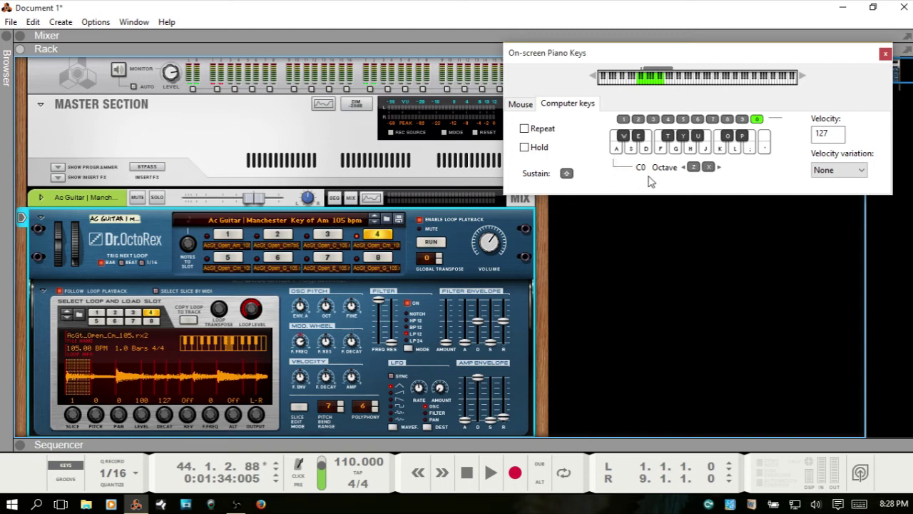
Raise the octave to C1 and play A, S, E, D, F, T, Y, H, U, J to trigger Cm loop slices
{"action": "key", "text": "x"}
{"action": "key", "text": "a"}
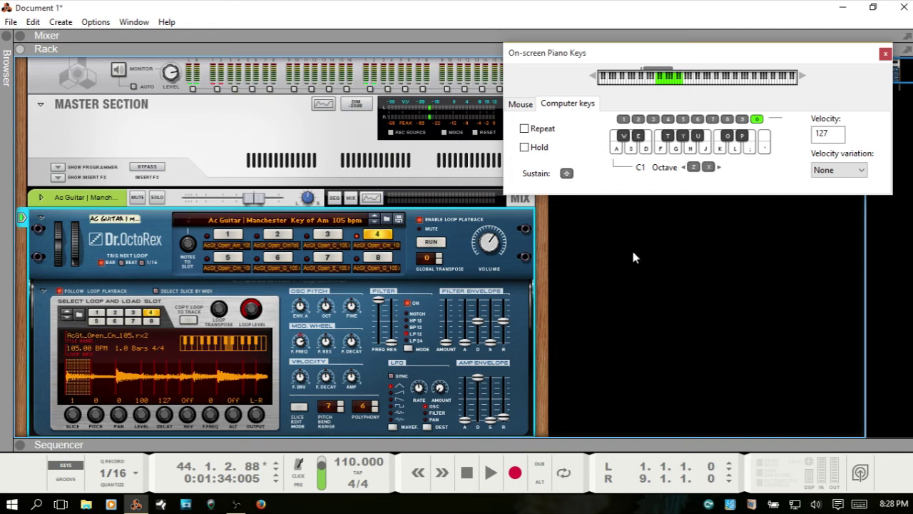
{"action": "key", "text": "s"}
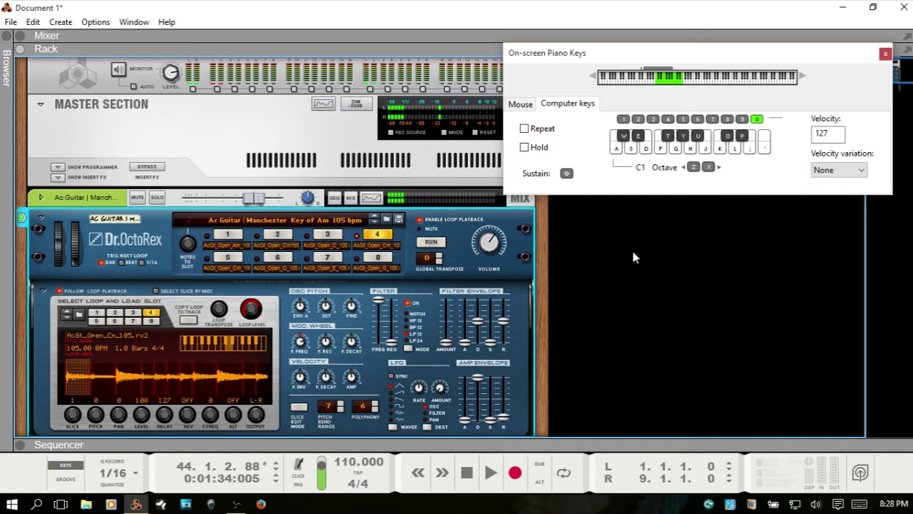
{"action": "key", "text": "e"}
{"action": "key", "text": "d"}
{"action": "key", "text": "f"}
{"action": "key", "text": "t"}
{"action": "key", "text": "y"}
{"action": "key", "text": "h"}
{"action": "key", "text": "u"}
{"action": "key", "text": "j"}
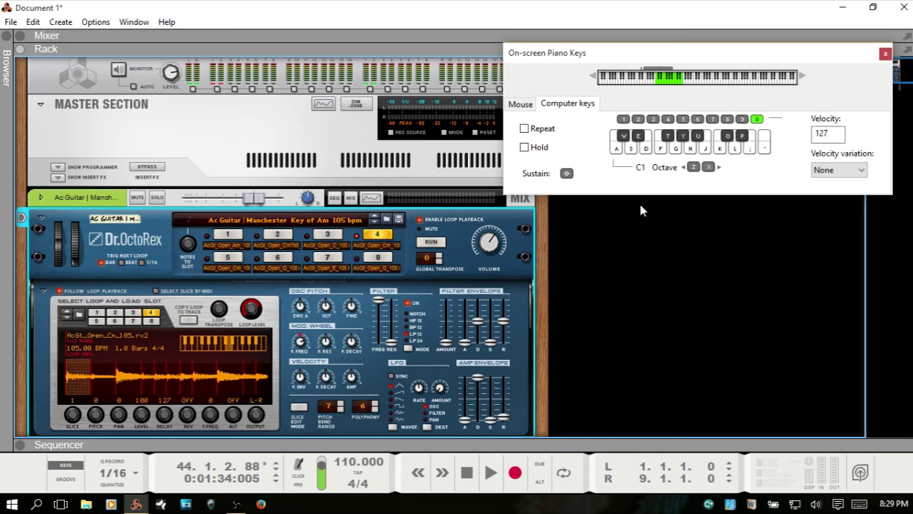
Close the on-screen piano keys and collapse the Dr.OctoRex programmer, leaving slot 4 active
{"action": "key", "text": "F4"}
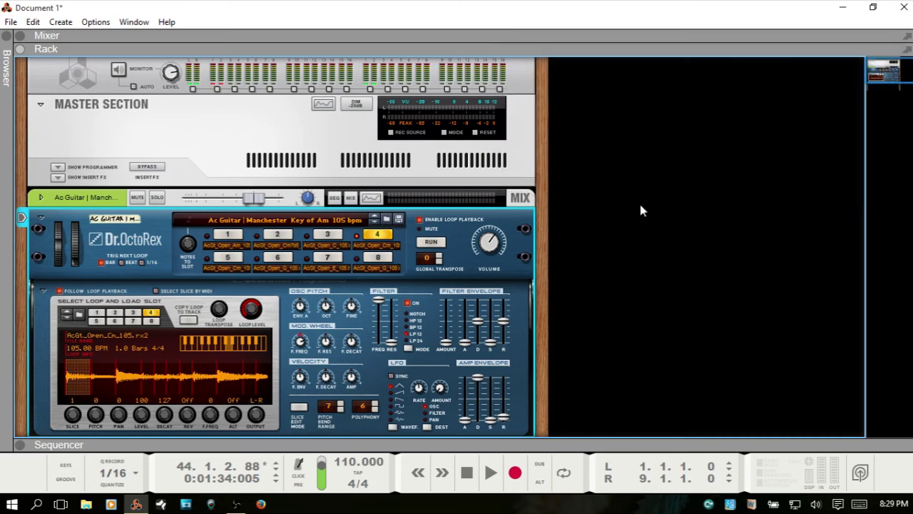
{"action": "scroll", "coordinate": [642, 201], "scroll_direction": "down", "scroll_amount": 2}
{"action": "scroll", "coordinate": [656, 206], "scroll_direction": "down", "scroll_amount": 2}
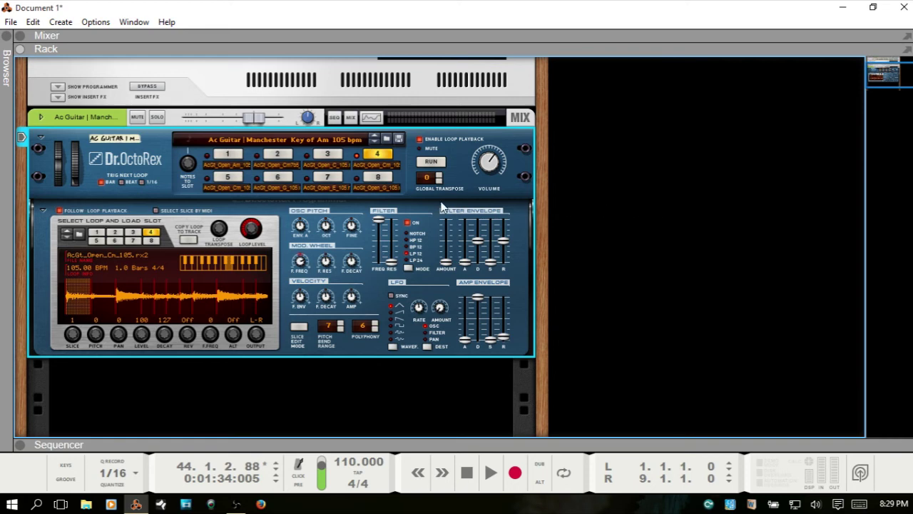
{"action": "left_click", "coordinate": [41, 211]}
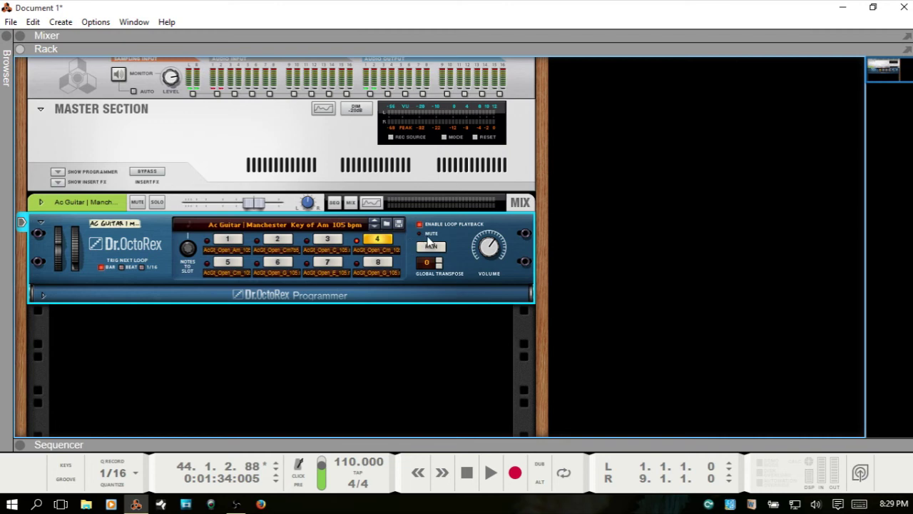
Show the sequencer under the rack, then mute and unmute the Ac Guitar track
{"action": "key", "text": "F5"}
{"action": "key", "text": "F7"}
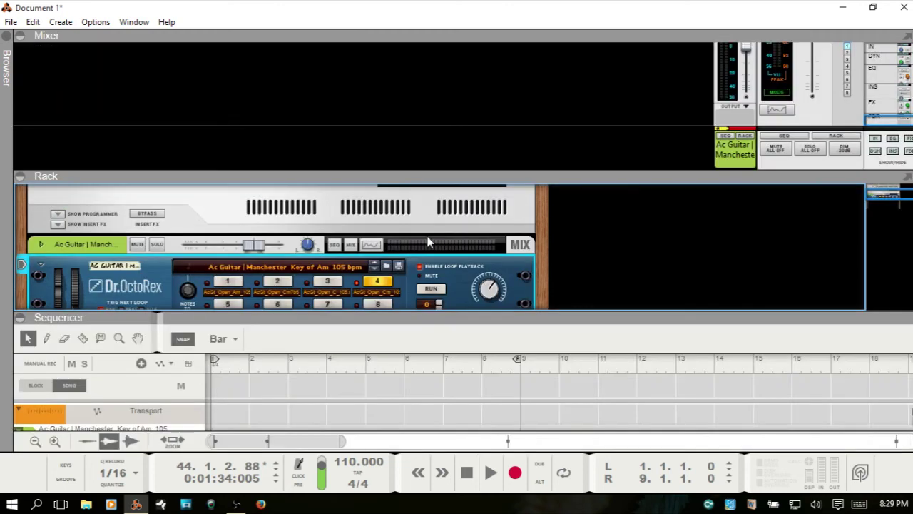
{"action": "key", "text": "F5"}
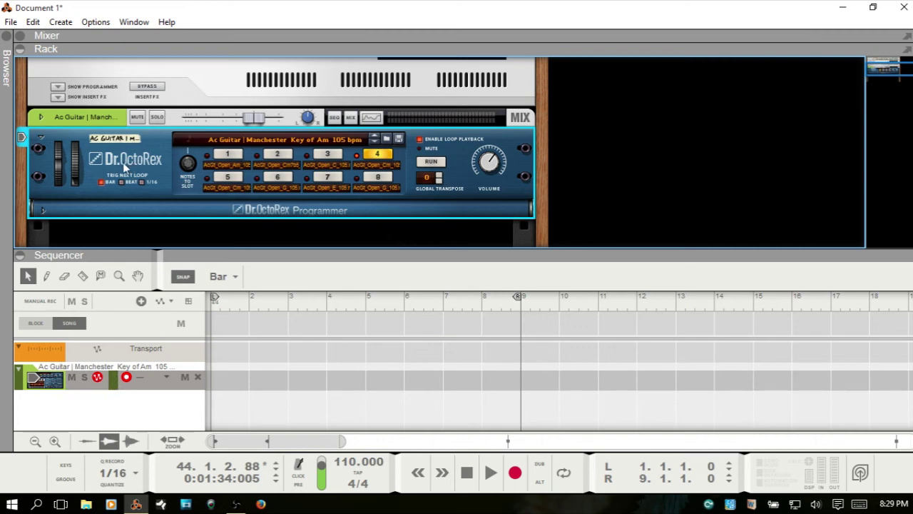
{"action": "left_click", "coordinate": [71, 377]}
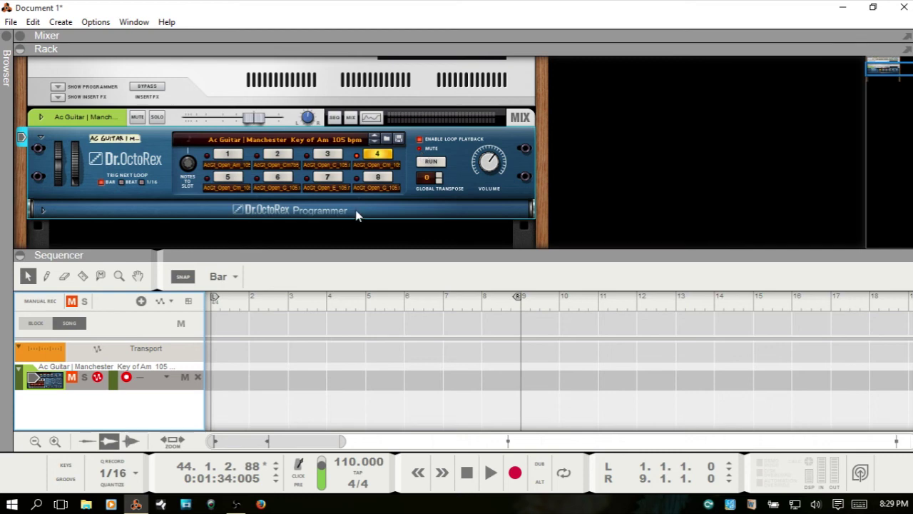
{"action": "left_click", "coordinate": [72, 378]}
Drag the Dr.OctoRex Volume knob to change its Master Level
{"action": "left_click", "coordinate": [489, 165]}
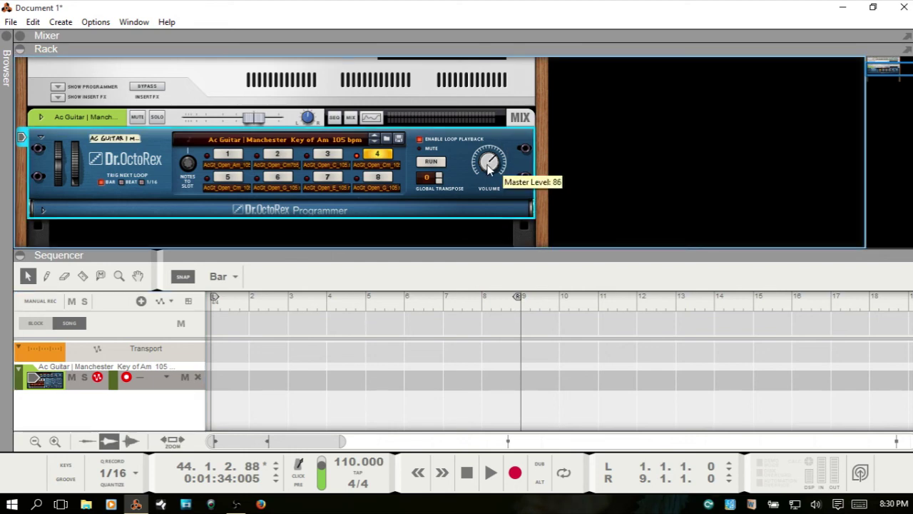
{"action": "left_click_drag", "start_coordinate": [490, 164], "coordinate": [489, 171]}
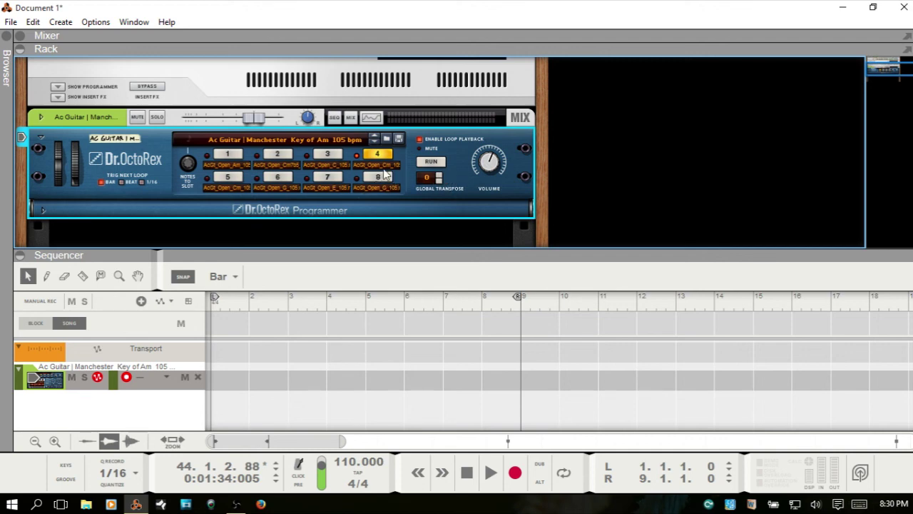
{"action": "left_click", "coordinate": [432, 163]}
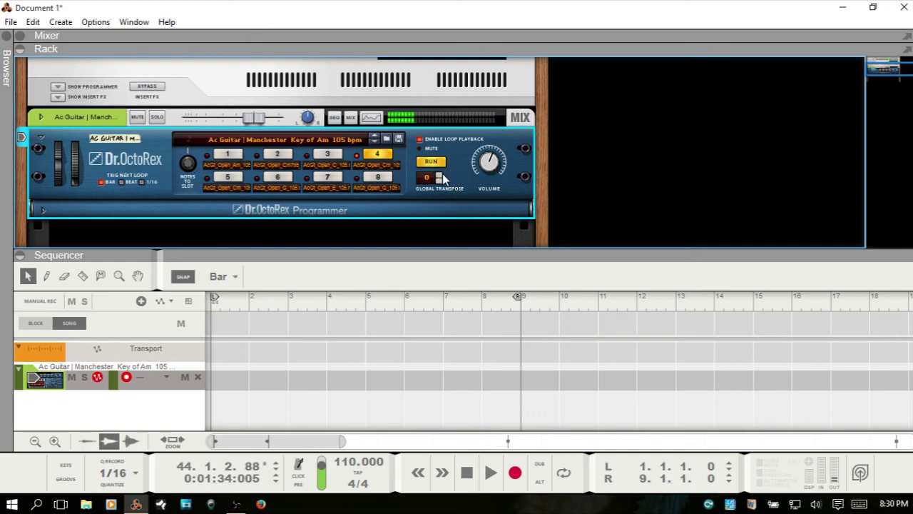
{"action": "left_click", "coordinate": [440, 177]}
{"action": "left_click", "coordinate": [439, 176]}
{"action": "left_click", "coordinate": [439, 176]}
{"action": "left_click", "coordinate": [439, 176]}
{"action": "left_click", "coordinate": [441, 181]}
{"action": "left_click", "coordinate": [440, 182]}
{"action": "left_click", "coordinate": [440, 181]}
{"action": "left_click", "coordinate": [440, 181]}
{"action": "left_click", "coordinate": [441, 182]}
{"action": "left_click", "coordinate": [440, 182]}
{"action": "left_click", "coordinate": [441, 182]}
{"action": "left_click", "coordinate": [440, 182]}
{"action": "left_click", "coordinate": [441, 181]}
{"action": "left_click", "coordinate": [441, 181]}
{"action": "left_click", "coordinate": [441, 182]}
{"action": "left_click", "coordinate": [440, 176]}
{"action": "left_click", "coordinate": [439, 176]}
{"action": "left_click", "coordinate": [439, 175]}
{"action": "left_click", "coordinate": [440, 175]}
{"action": "left_click", "coordinate": [440, 175]}
{"action": "left_click", "coordinate": [440, 176]}
{"action": "left_click", "coordinate": [440, 176]}
{"action": "left_click", "coordinate": [440, 175]}
{"action": "left_click", "coordinate": [439, 175]}
{"action": "left_click", "coordinate": [439, 176]}
{"action": "left_click", "coordinate": [439, 176]}
{"action": "left_click", "coordinate": [439, 175]}
{"action": "left_click", "coordinate": [435, 161]}
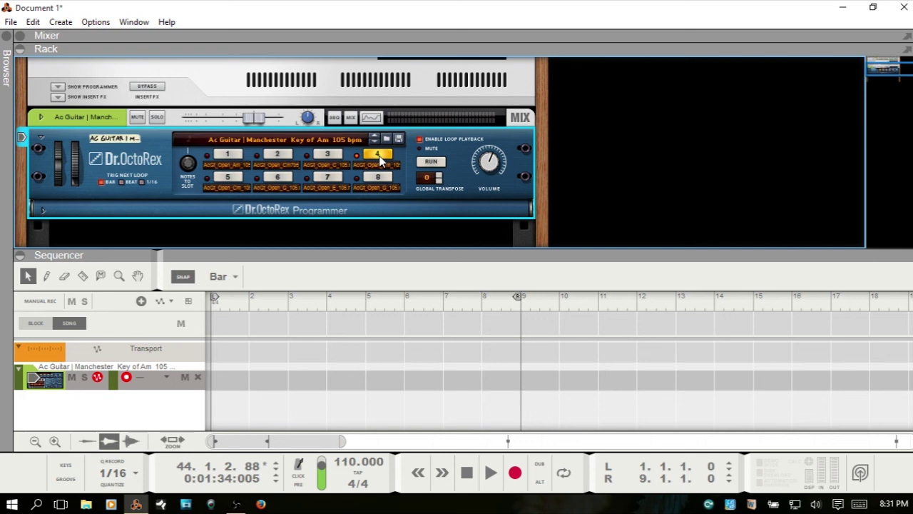
Run the Dr.OctoRex guitar loop with pitch bent fully up, show the full rack, and play the song
{"action": "left_click", "coordinate": [431, 163]}
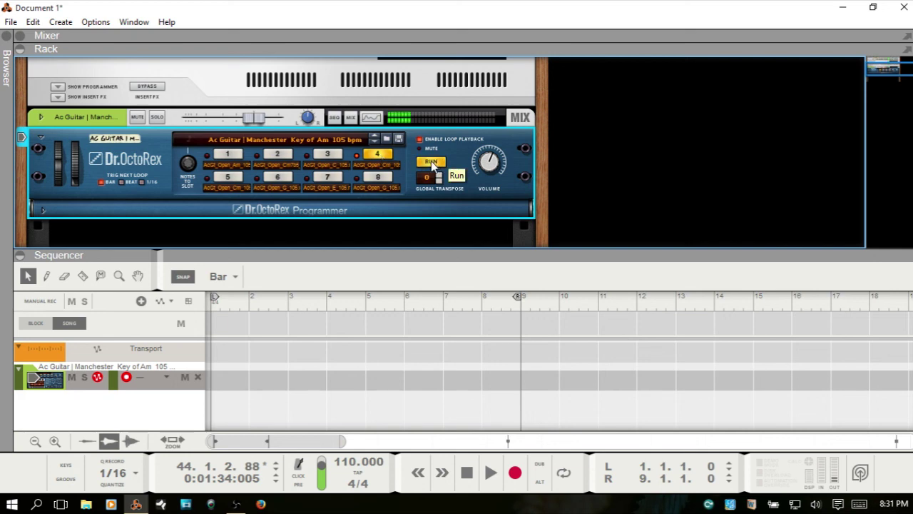
{"action": "mouse_move", "coordinate": [62, 182]}
{"action": "left_mouse_down"}
{"action": "mouse_move", "coordinate": [65, 150]}
{"action": "mouse_move", "coordinate": [60, 196]}
{"action": "mouse_move", "coordinate": [63, 154]}
{"action": "mouse_move", "coordinate": [65, 177]}
{"action": "mouse_move", "coordinate": [79, 134]}
{"action": "mouse_move", "coordinate": [75, 174]}
{"action": "left_mouse_up"}
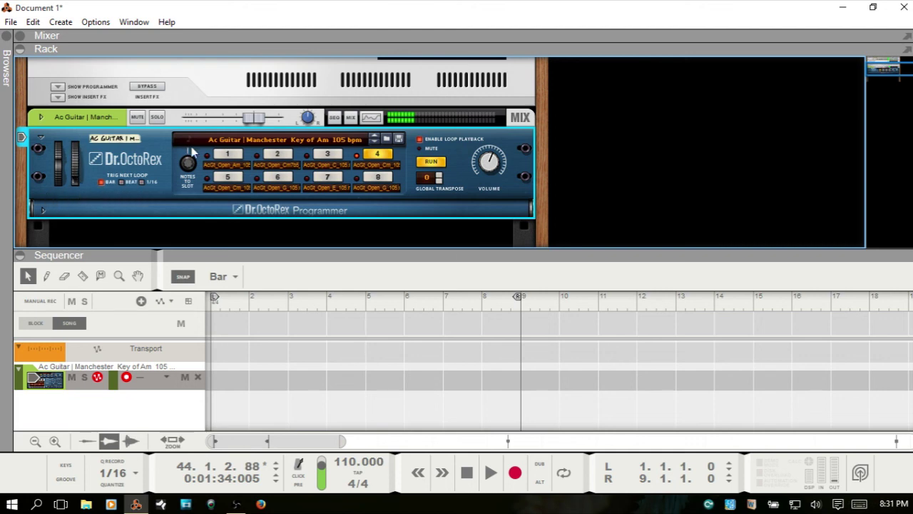
{"action": "key", "text": "F6"}
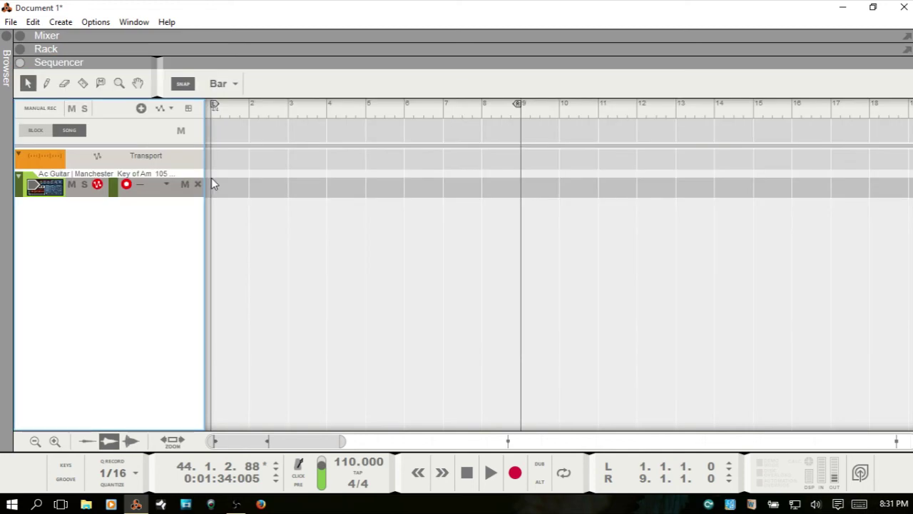
{"action": "key", "text": "F6"}
{"action": "key", "text": "F7"}
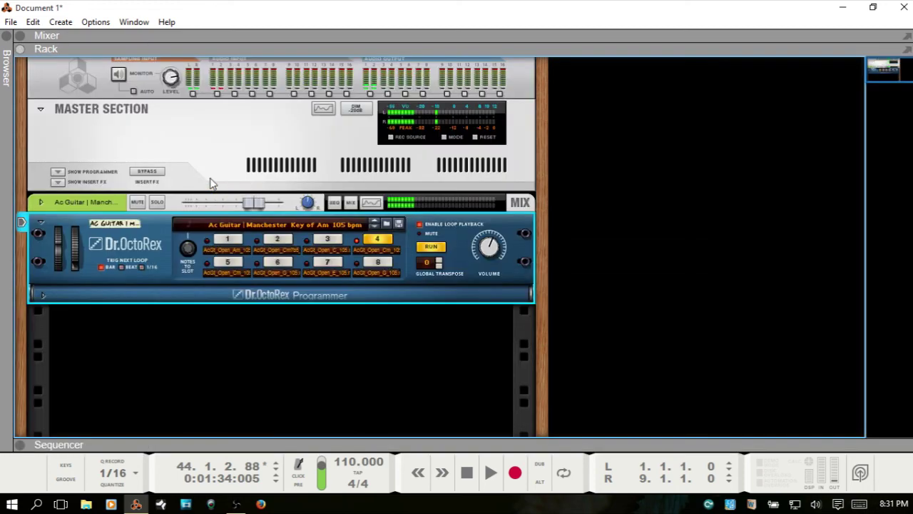
{"action": "key", "text": "space"}
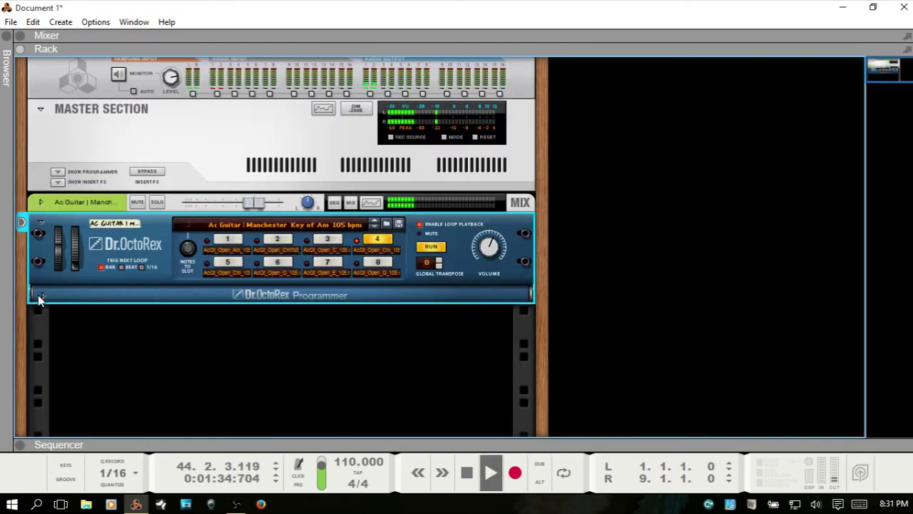
Stop playback and expand the Dr.OctoRex programmer showing slot 4's AcGt_Open_Cm_105.rx2 loop
{"action": "key", "text": "space"}
{"action": "left_click", "coordinate": [41, 294]}
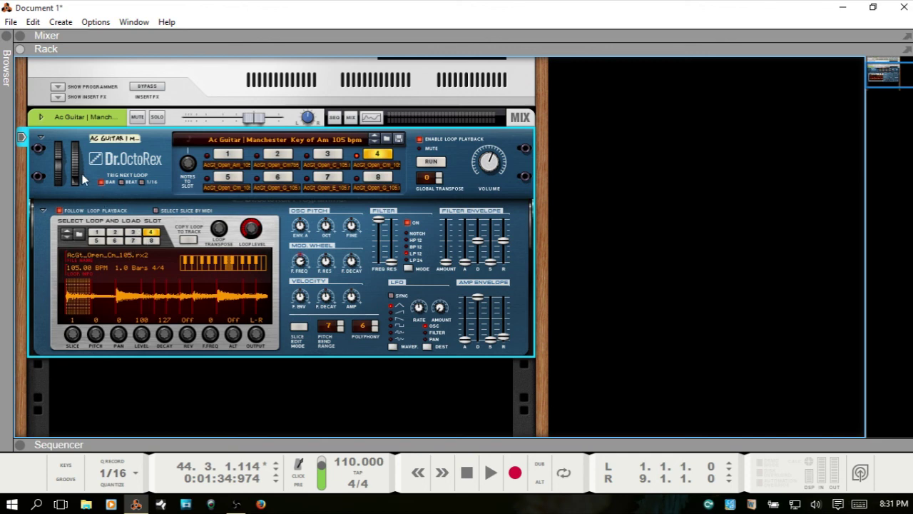